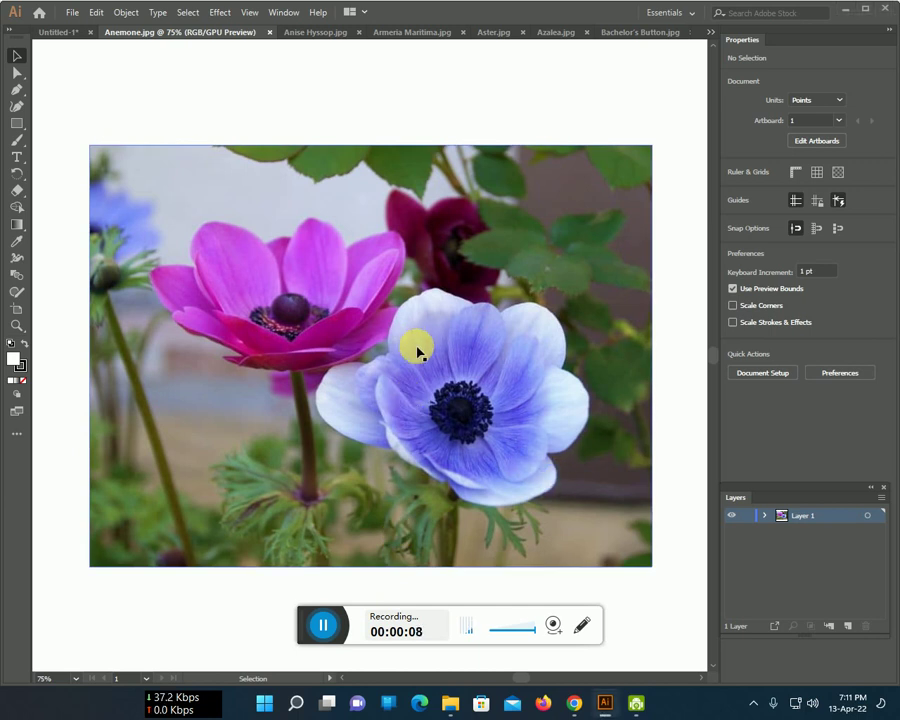
Place the anemone photo in Untitled-1 and begin enlarging it from its corner.
{"action": "mouse_move", "coordinate": [243, 240]}
{"action": "left_mouse_down"}
{"action": "mouse_move", "coordinate": [60, 36]}
{"action": "mouse_move", "coordinate": [203, 233]}
{"action": "mouse_move", "coordinate": [181, 204]}
{"action": "left_mouse_up"}
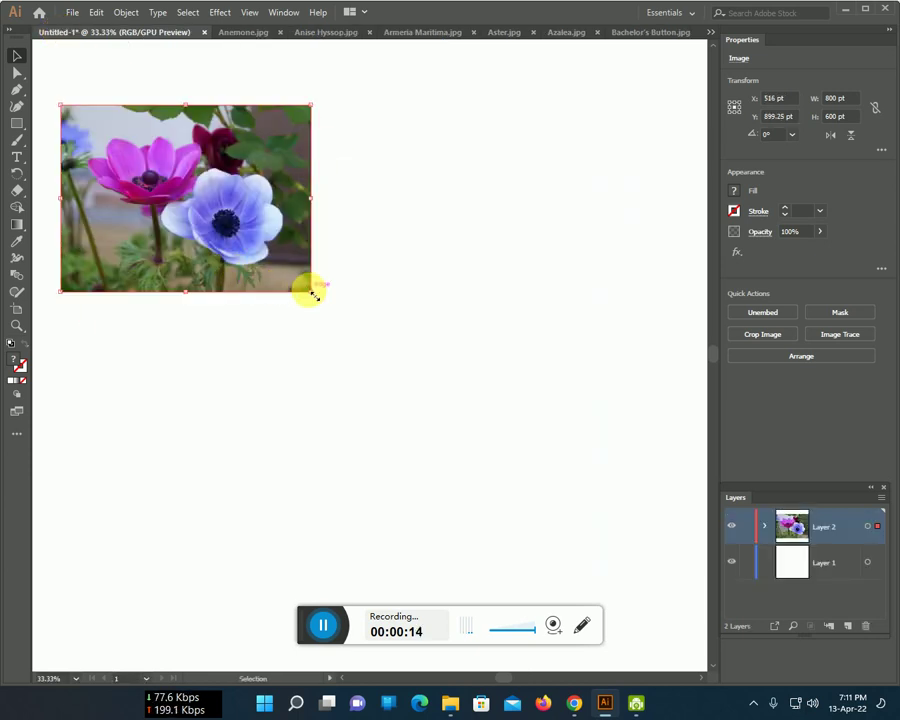
{"action": "left_click_drag", "start_coordinate": [313, 293], "coordinate": [568, 623]}
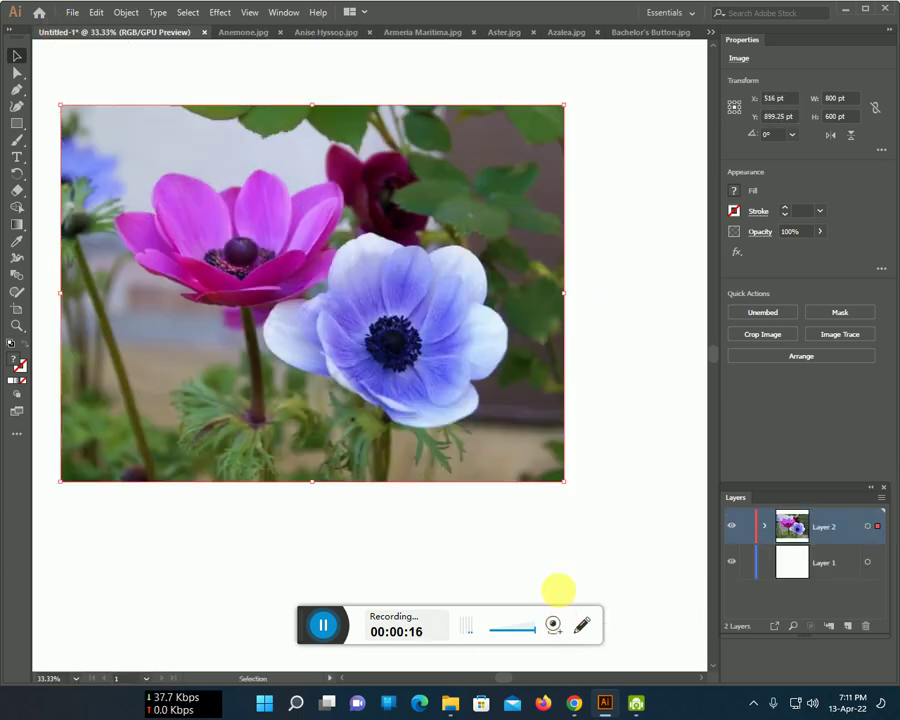
{"action": "key", "text": "ctrl+minus"}
{"action": "left_click_drag", "start_coordinate": [502, 515], "coordinate": [416, 427]}
{"action": "left_click_drag", "start_coordinate": [372, 328], "coordinate": [377, 297]}
Enlarge the photo to 3038.333 × 2278.75 pt and centre it at X 2004, Y 1436 pt.
{"action": "left_click_drag", "start_coordinate": [470, 372], "coordinate": [632, 574]}
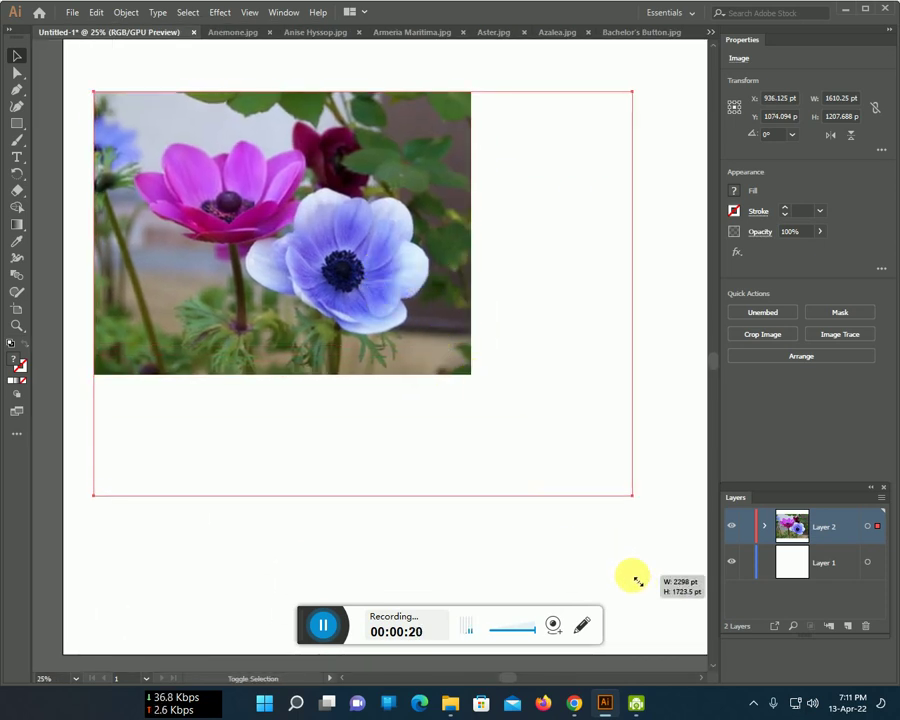
{"action": "key", "text": "ctrl+minus"}
{"action": "key", "text": "ctrl+minus"}
{"action": "mouse_move", "coordinate": [570, 540]}
{"action": "left_mouse_down"}
{"action": "mouse_move", "coordinate": [372, 424]}
{"action": "mouse_move", "coordinate": [477, 458]}
{"action": "left_mouse_up"}
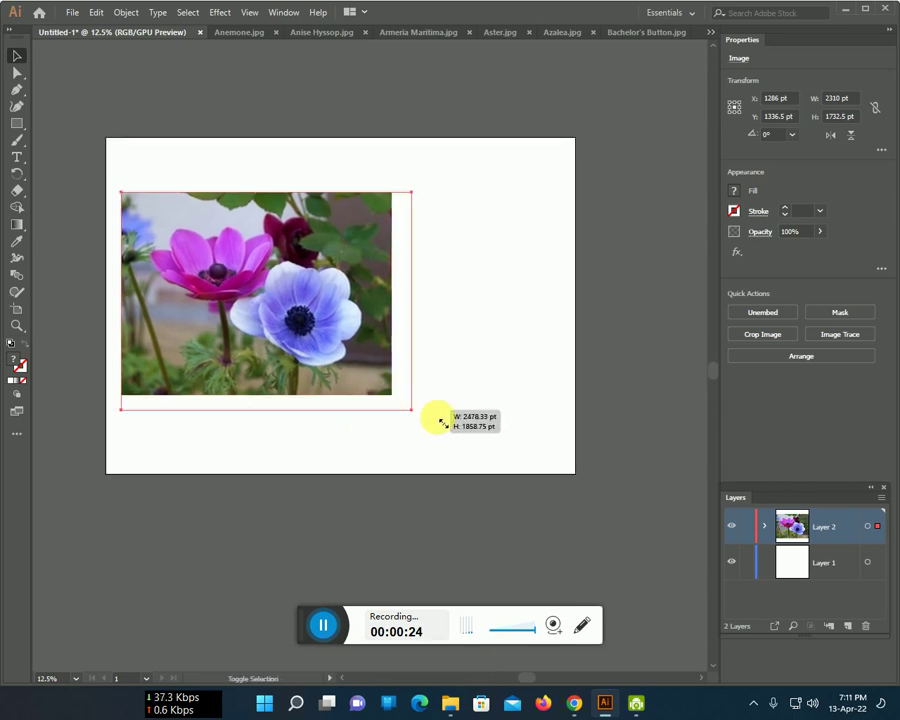
{"action": "mouse_move", "coordinate": [446, 432]}
{"action": "left_mouse_down"}
{"action": "mouse_move", "coordinate": [424, 392]}
{"action": "mouse_move", "coordinate": [443, 398]}
{"action": "left_mouse_up"}
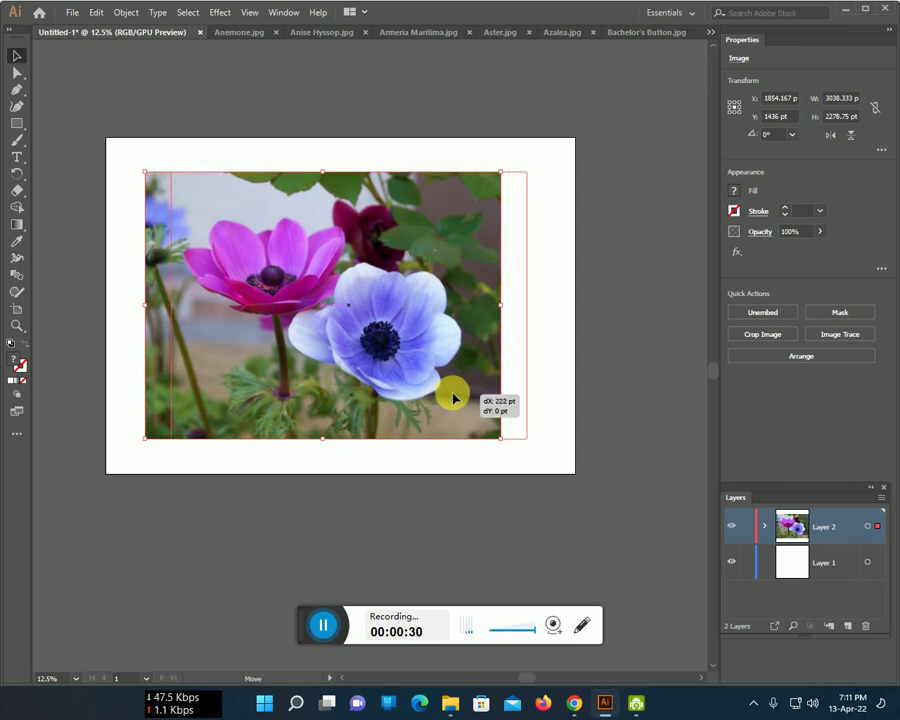
{"action": "left_click_drag", "start_coordinate": [443, 398], "coordinate": [453, 400]}
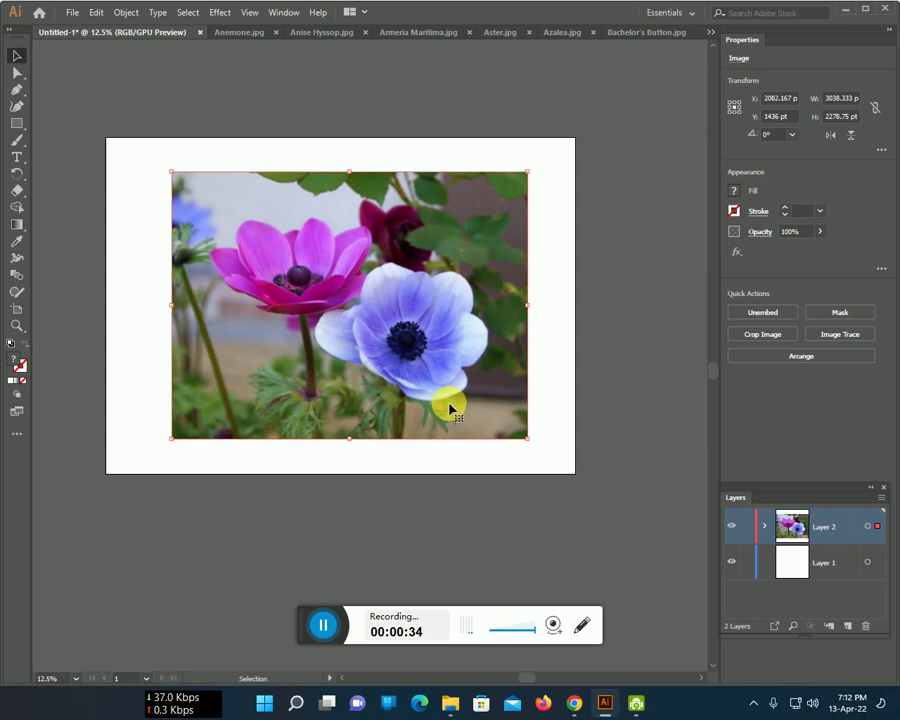
{"action": "left_click_drag", "start_coordinate": [452, 408], "coordinate": [438, 408]}
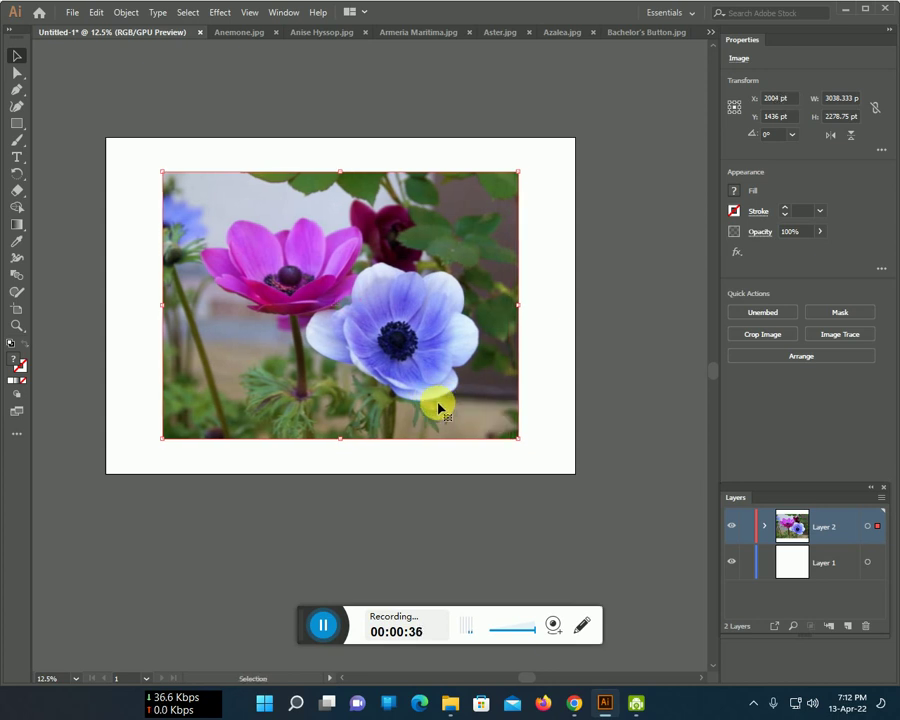
{"action": "scroll", "coordinate": [438, 408], "scroll_direction": "up", "scroll_amount": 3}
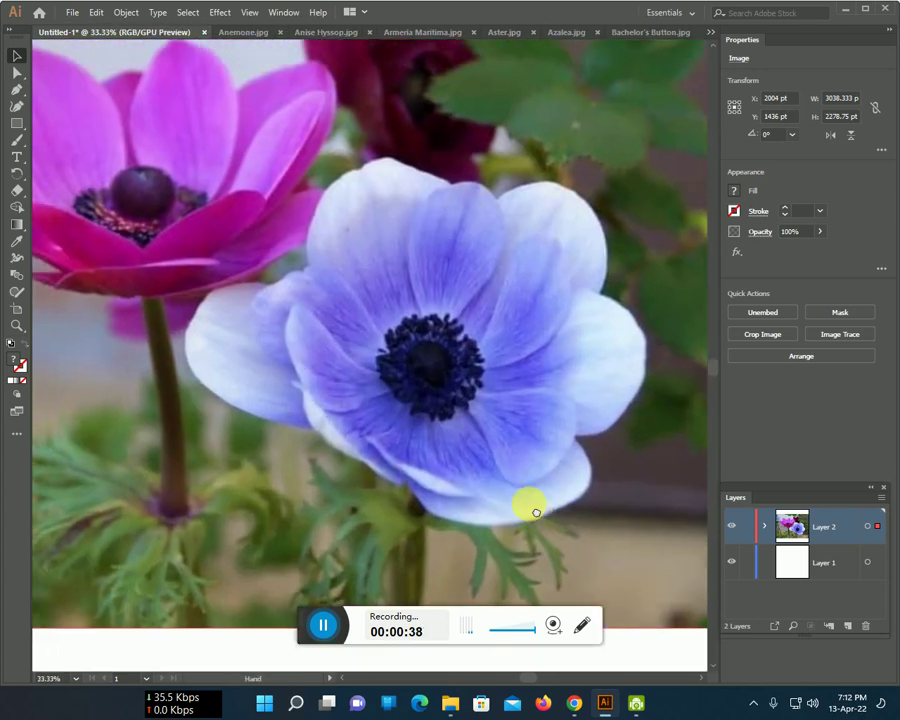
Move the photo onto Layer 1, fade it to 47% opacity and lock that layer.
{"action": "left_click_drag", "start_coordinate": [527, 502], "coordinate": [587, 585]}
{"action": "left_click", "coordinate": [820, 231]}
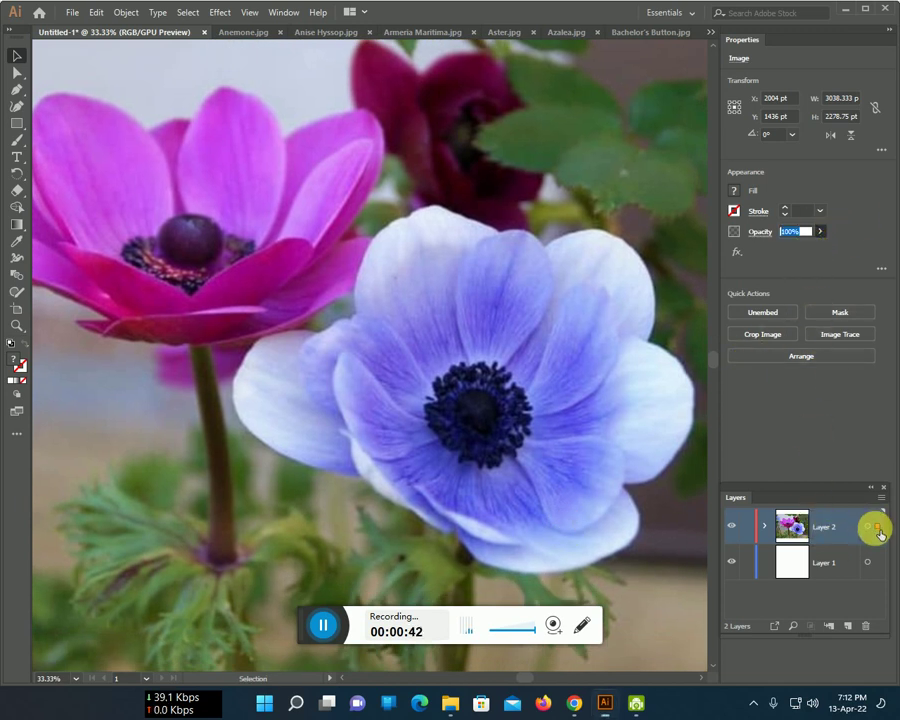
{"action": "left_click_drag", "start_coordinate": [868, 526], "coordinate": [876, 562]}
{"action": "left_click", "coordinate": [821, 232]}
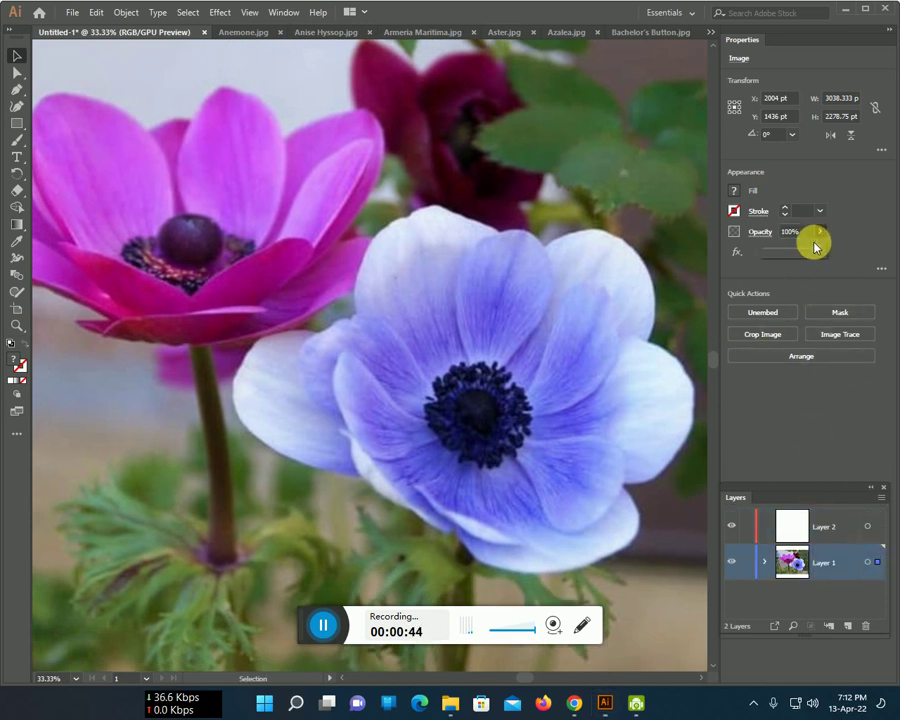
{"action": "left_click_drag", "start_coordinate": [821, 232], "coordinate": [795, 252]}
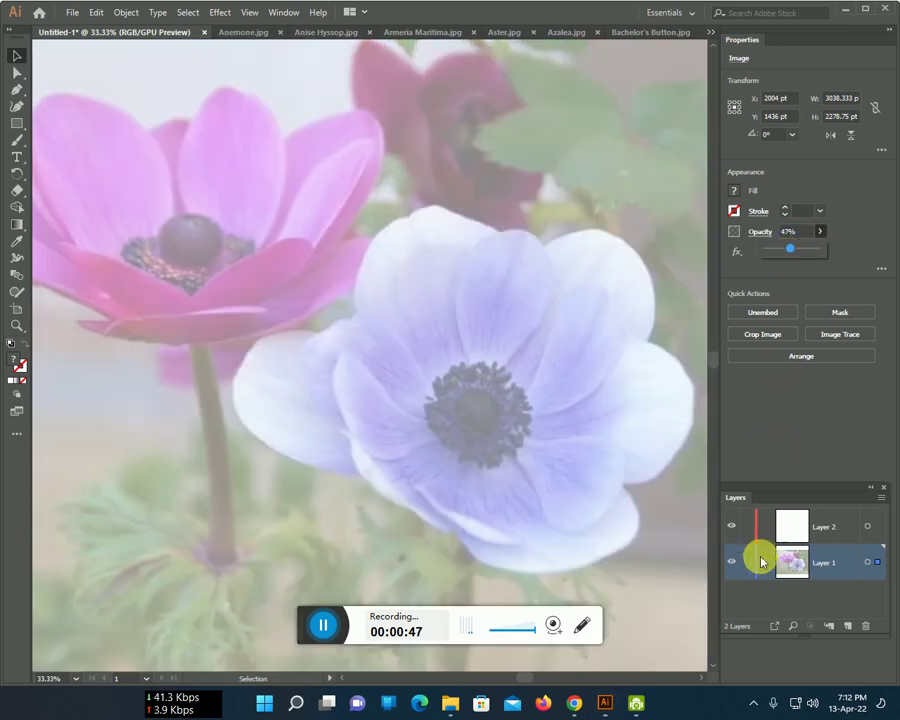
{"action": "left_click", "coordinate": [746, 561]}
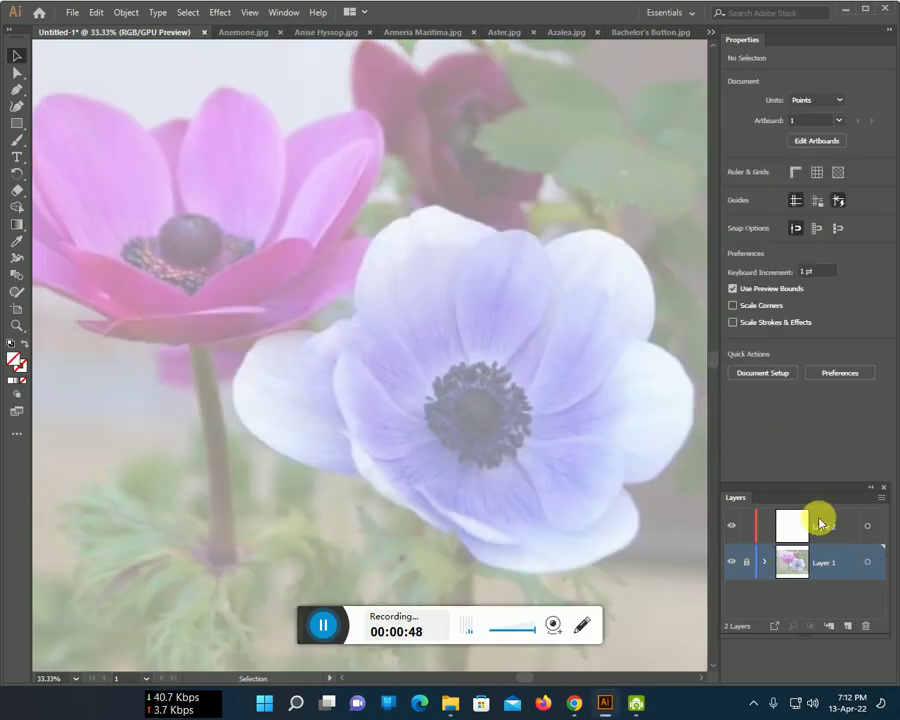
Make Layer 2 active and ready the Paintbrush with a black stroke.
{"action": "left_click", "coordinate": [820, 524]}
{"action": "key", "text": "b"}
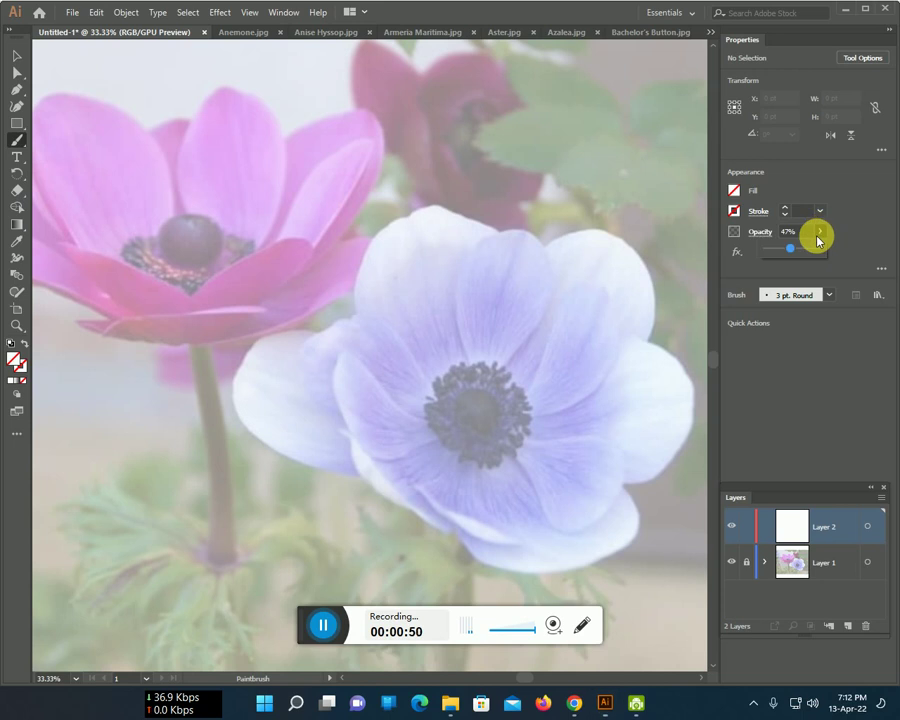
{"action": "left_click", "coordinate": [734, 211]}
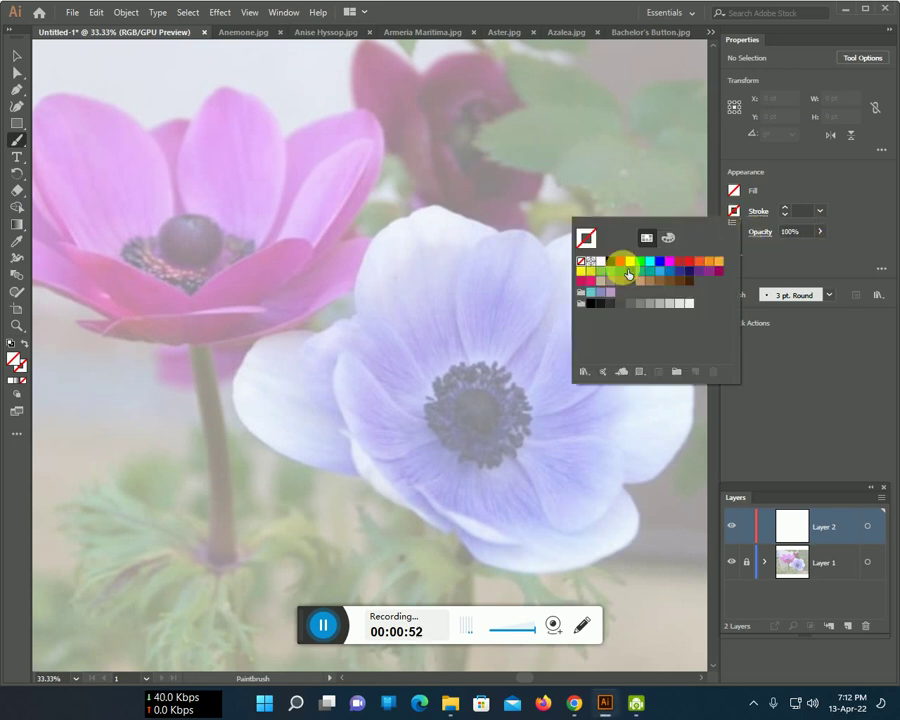
{"action": "left_click", "coordinate": [600, 302]}
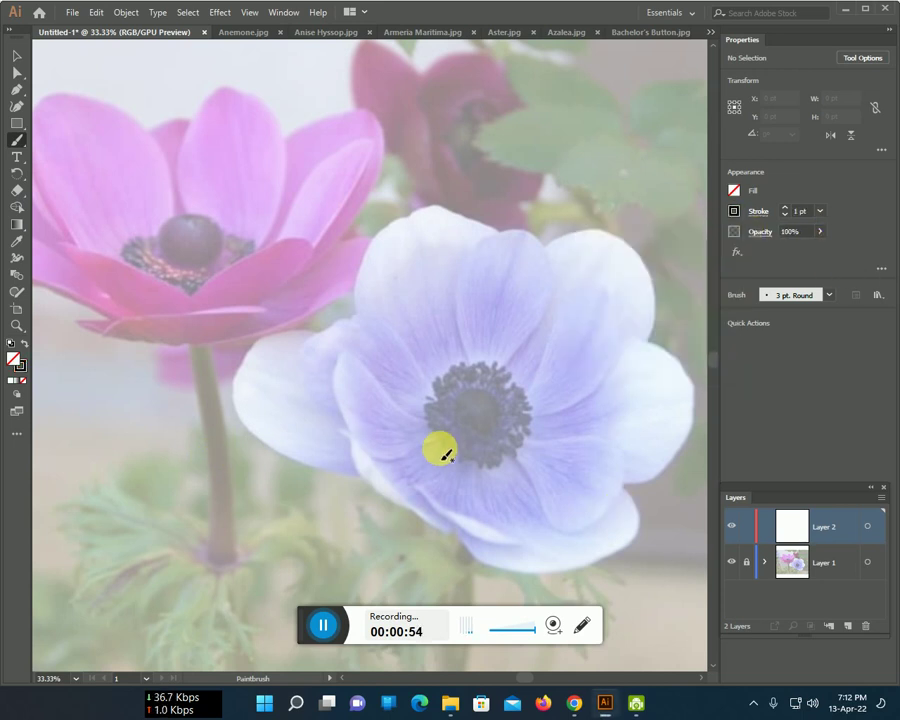
Brush black lines along both edges of the pink anemone's stem and its petal underside.
{"action": "scroll", "coordinate": [458, 457], "scroll_direction": "up", "scroll_amount": 1}
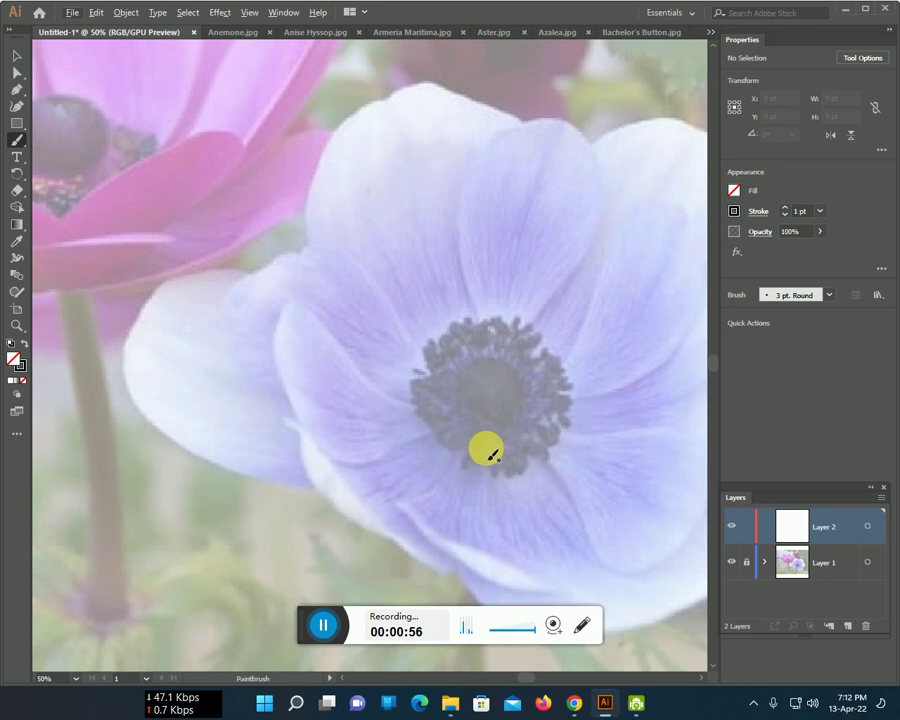
{"action": "scroll", "coordinate": [488, 452], "scroll_direction": "down", "scroll_amount": 1}
{"action": "mouse_move", "coordinate": [331, 432]}
{"action": "left_mouse_down"}
{"action": "mouse_move", "coordinate": [447, 425]}
{"action": "mouse_move", "coordinate": [444, 400]}
{"action": "left_mouse_up"}
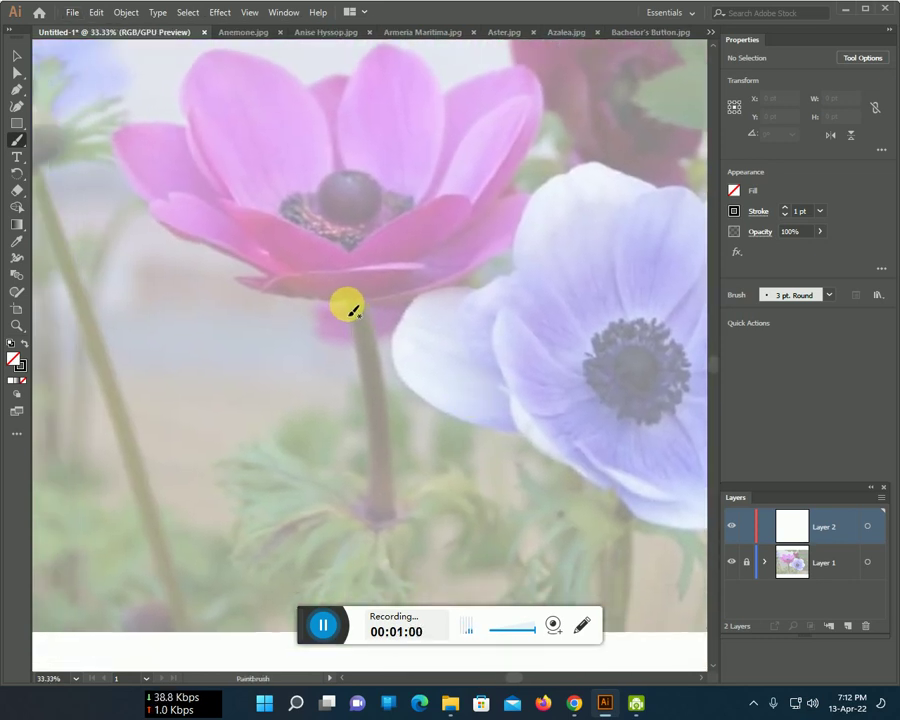
{"action": "mouse_move", "coordinate": [347, 311]}
{"action": "left_mouse_down"}
{"action": "mouse_move", "coordinate": [369, 458]}
{"action": "mouse_move", "coordinate": [362, 513]}
{"action": "left_mouse_up"}
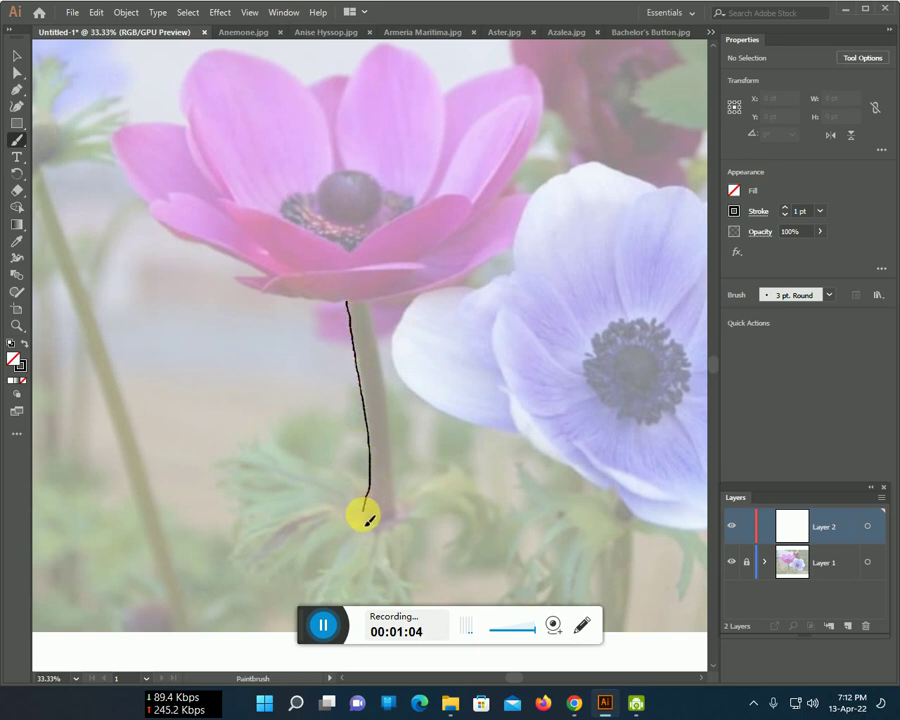
{"action": "mouse_move", "coordinate": [366, 300]}
{"action": "left_mouse_down"}
{"action": "mouse_move", "coordinate": [394, 438]}
{"action": "mouse_move", "coordinate": [398, 514]}
{"action": "left_mouse_up"}
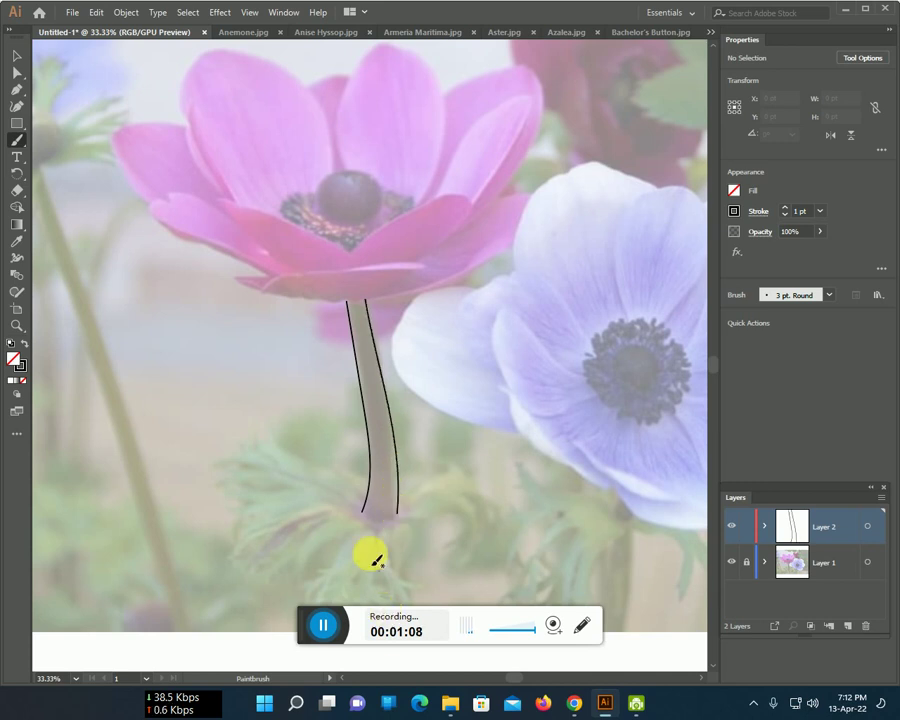
{"action": "scroll", "coordinate": [350, 500], "scroll_direction": "up", "scroll_amount": 1}
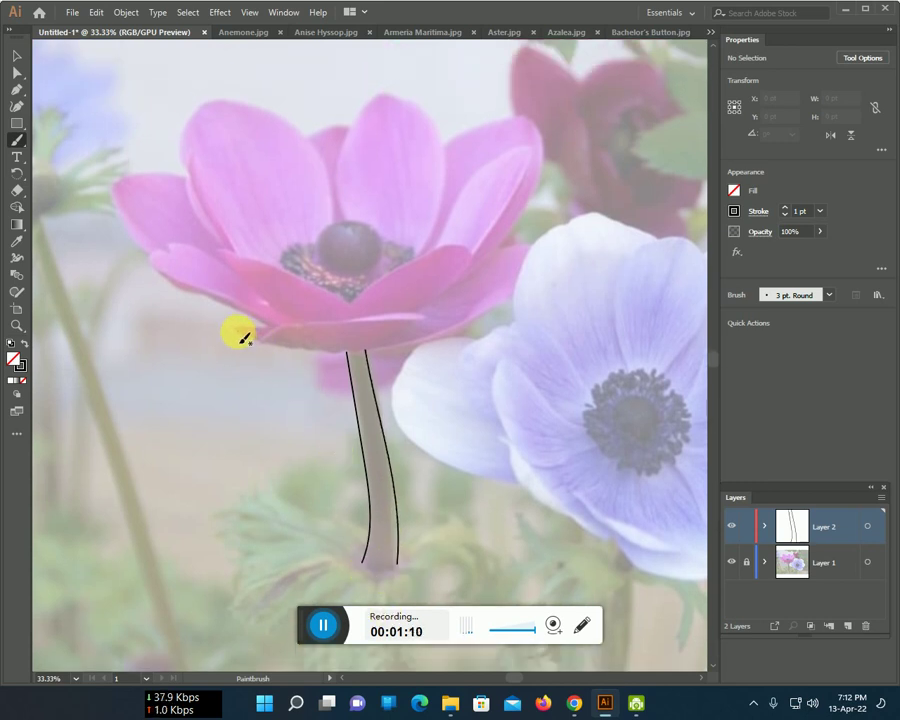
{"action": "mouse_move", "coordinate": [250, 345]}
{"action": "left_mouse_down"}
{"action": "mouse_move", "coordinate": [341, 355]}
{"action": "mouse_move", "coordinate": [408, 346]}
{"action": "mouse_move", "coordinate": [506, 293]}
{"action": "left_mouse_up"}
Brush the pink petal underside, left lower petal, V-shaped middle petal and upper right petals.
{"action": "mouse_move", "coordinate": [274, 334]}
{"action": "left_mouse_down"}
{"action": "mouse_move", "coordinate": [298, 322]}
{"action": "mouse_move", "coordinate": [419, 323]}
{"action": "mouse_move", "coordinate": [420, 315]}
{"action": "left_mouse_up"}
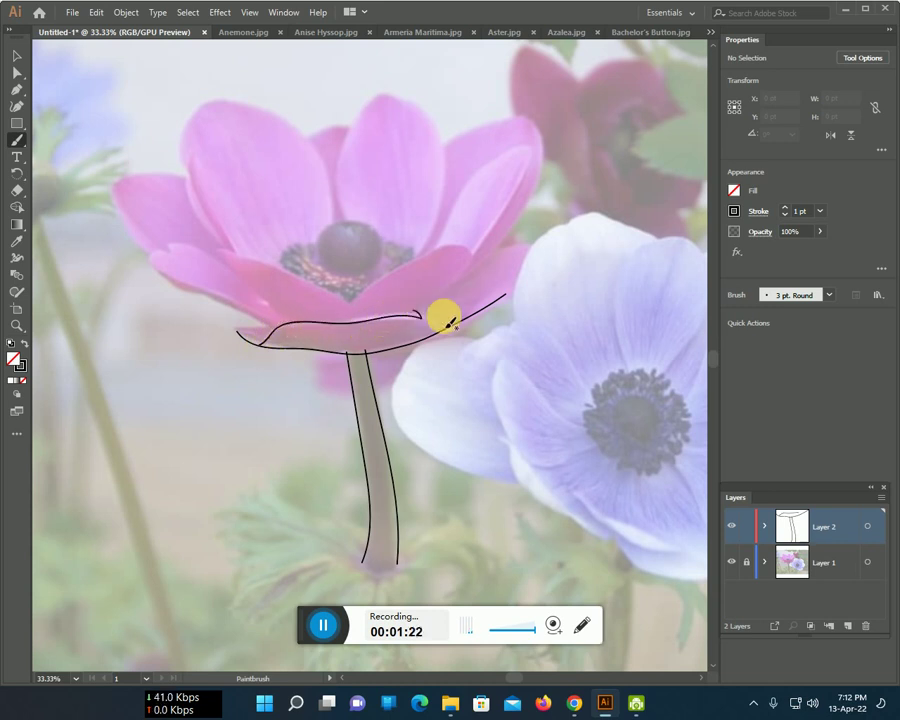
{"action": "mouse_move", "coordinate": [492, 263]}
{"action": "left_mouse_down"}
{"action": "mouse_move", "coordinate": [478, 259]}
{"action": "mouse_move", "coordinate": [505, 242]}
{"action": "left_mouse_up"}
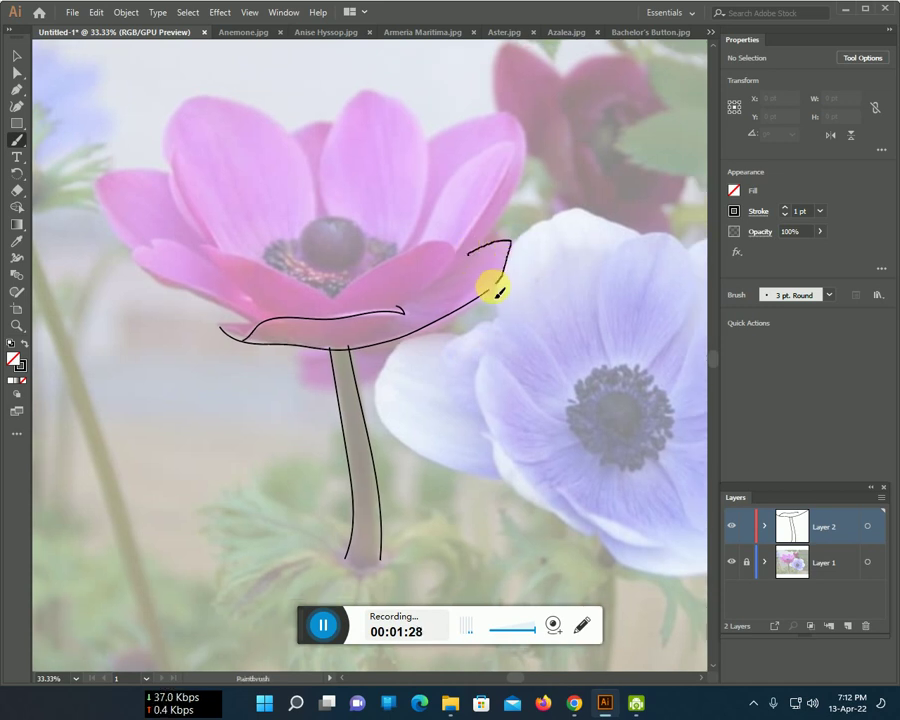
{"action": "left_click_drag", "start_coordinate": [263, 326], "coordinate": [183, 288]}
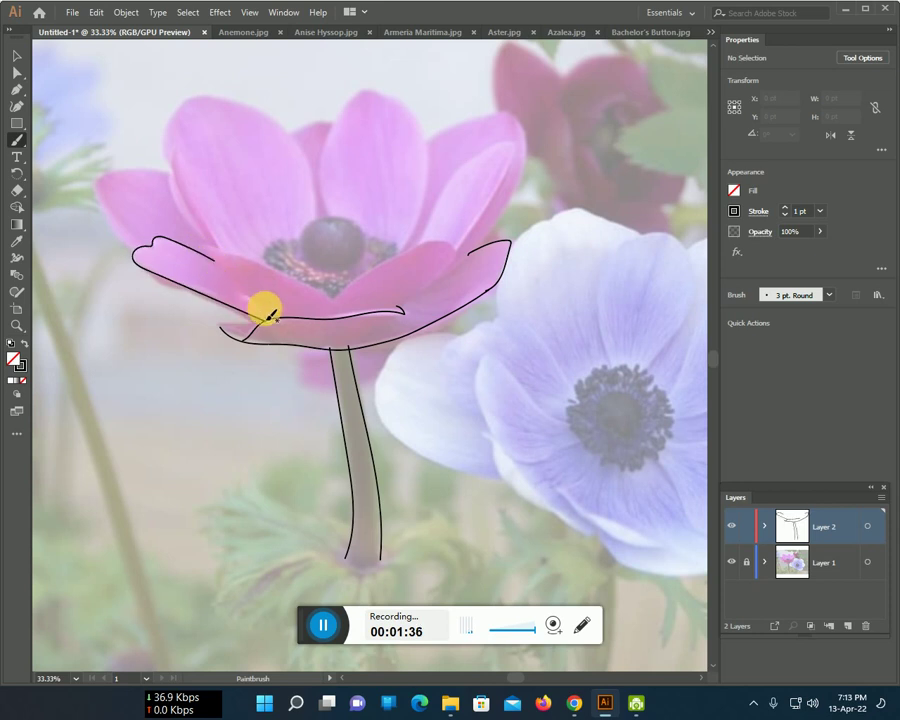
{"action": "mouse_move", "coordinate": [279, 316]}
{"action": "left_mouse_down"}
{"action": "mouse_move", "coordinate": [205, 250]}
{"action": "mouse_move", "coordinate": [320, 293]}
{"action": "left_mouse_up"}
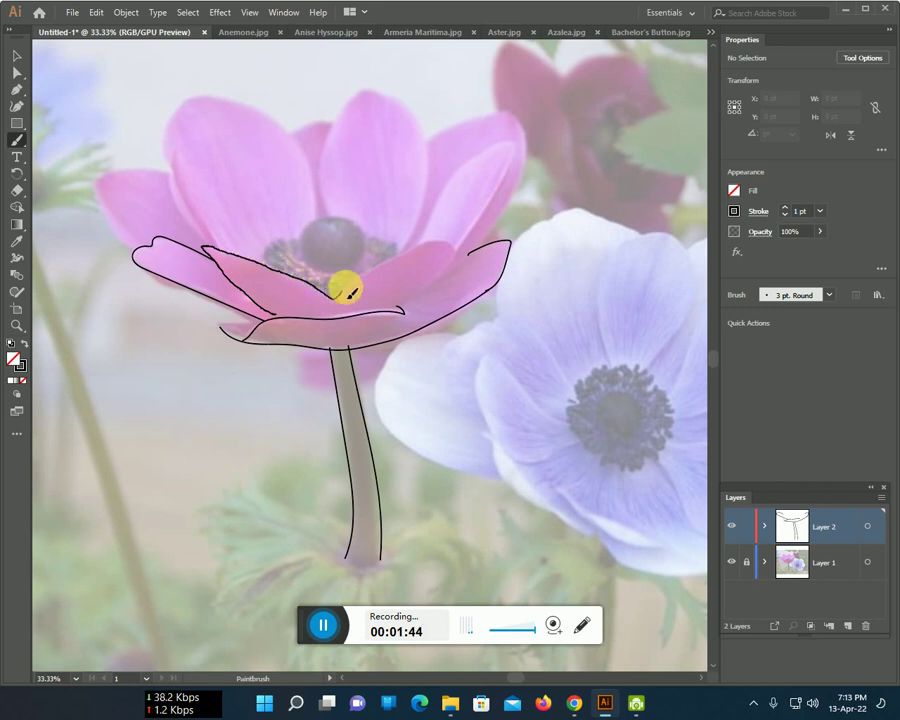
{"action": "left_click_drag", "start_coordinate": [362, 283], "coordinate": [409, 259]}
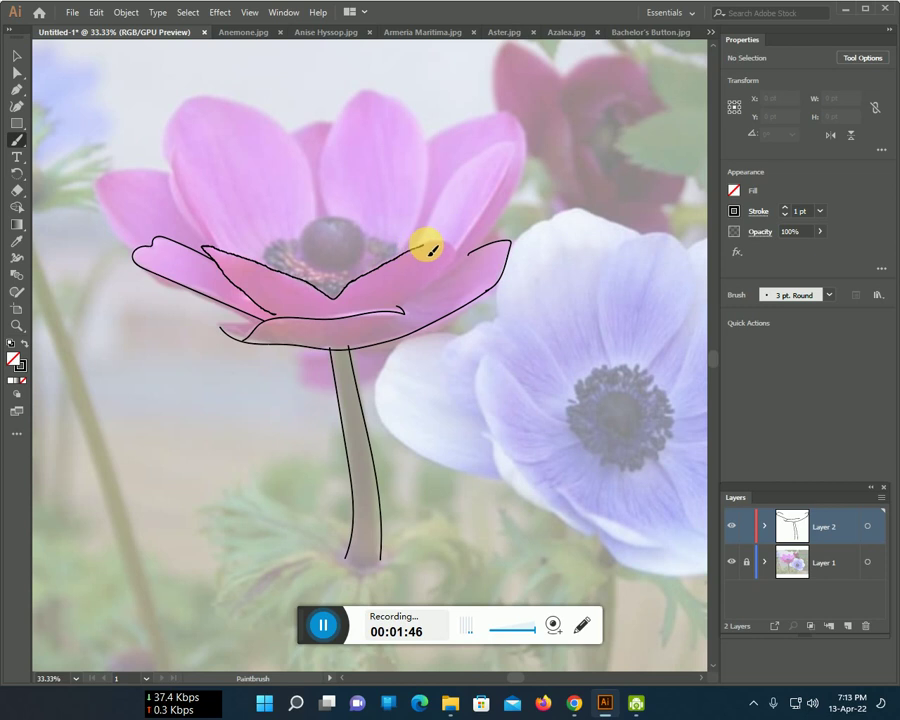
{"action": "left_click_drag", "start_coordinate": [463, 249], "coordinate": [508, 182]}
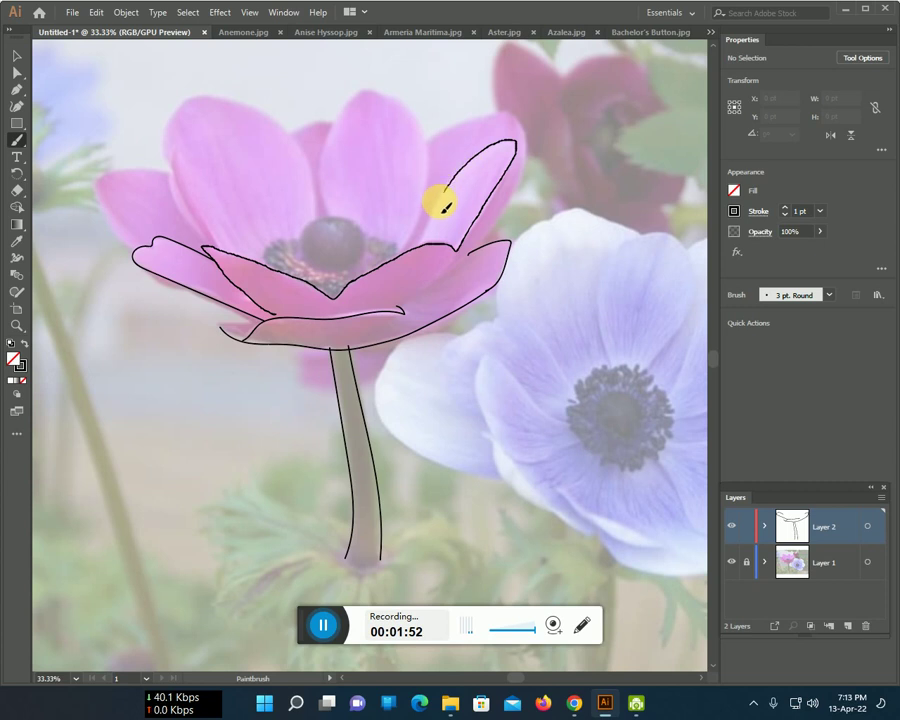
{"action": "mouse_move", "coordinate": [425, 250]}
{"action": "left_mouse_down"}
{"action": "mouse_move", "coordinate": [489, 260]}
{"action": "mouse_move", "coordinate": [415, 301]}
{"action": "mouse_move", "coordinate": [518, 206]}
{"action": "mouse_move", "coordinate": [526, 147]}
{"action": "mouse_move", "coordinate": [520, 124]}
{"action": "mouse_move", "coordinate": [428, 136]}
{"action": "left_mouse_up"}
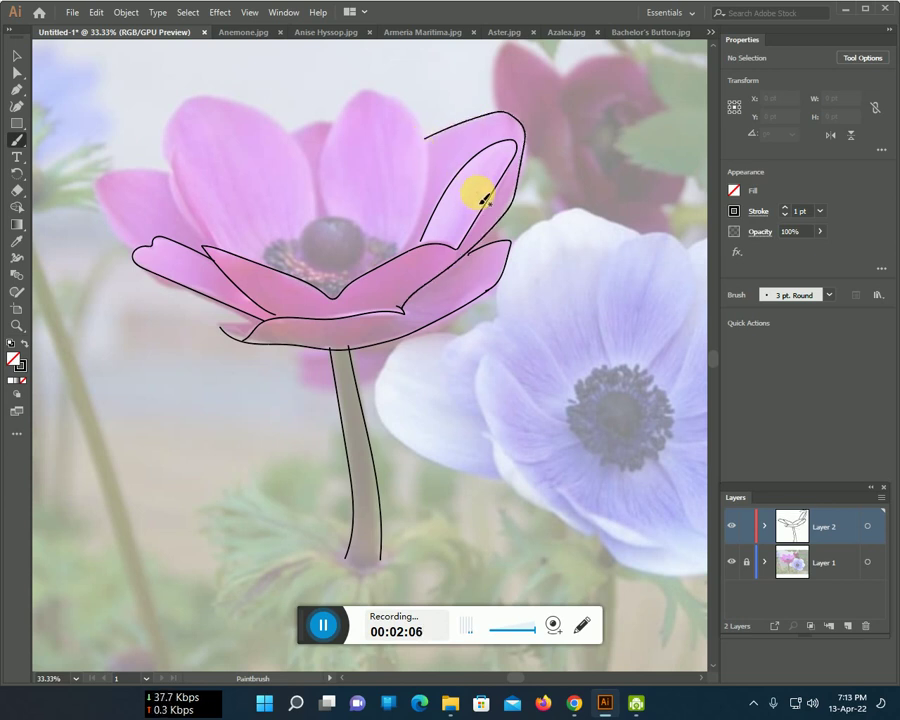
Outline the pink anemone's tall left upper petal and its middle upper petal.
{"action": "scroll", "coordinate": [294, 314], "scroll_direction": "up", "scroll_amount": 2}
{"action": "scroll", "coordinate": [290, 290], "scroll_direction": "up", "scroll_amount": 1}
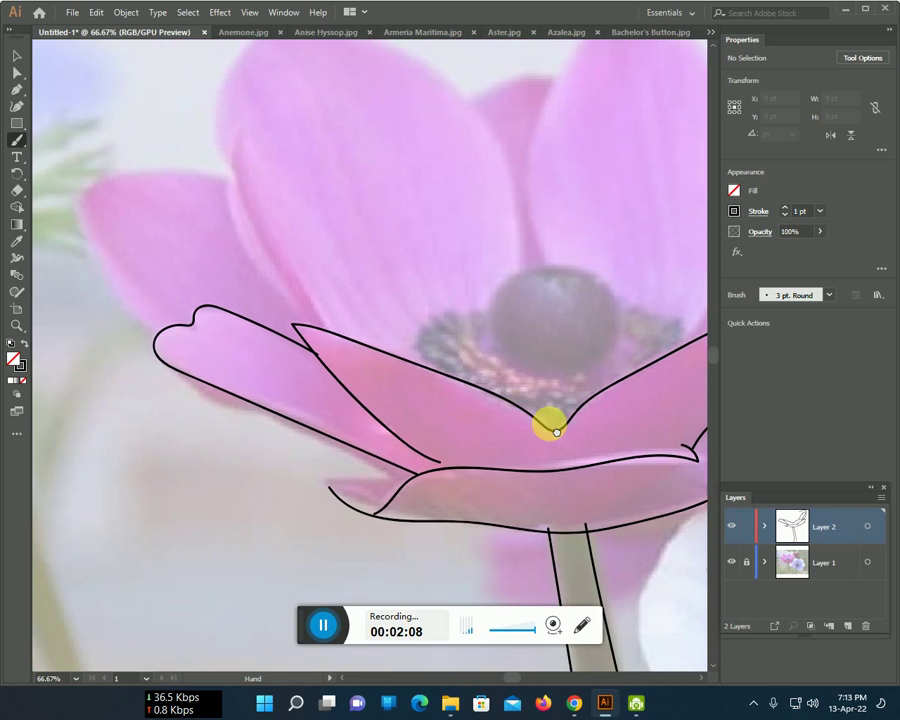
{"action": "left_click_drag", "start_coordinate": [303, 349], "coordinate": [438, 446]}
{"action": "mouse_move", "coordinate": [289, 428]}
{"action": "left_mouse_down"}
{"action": "mouse_move", "coordinate": [257, 408]}
{"action": "mouse_move", "coordinate": [221, 354]}
{"action": "mouse_move", "coordinate": [212, 314]}
{"action": "mouse_move", "coordinate": [268, 269]}
{"action": "mouse_move", "coordinate": [366, 270]}
{"action": "left_mouse_up"}
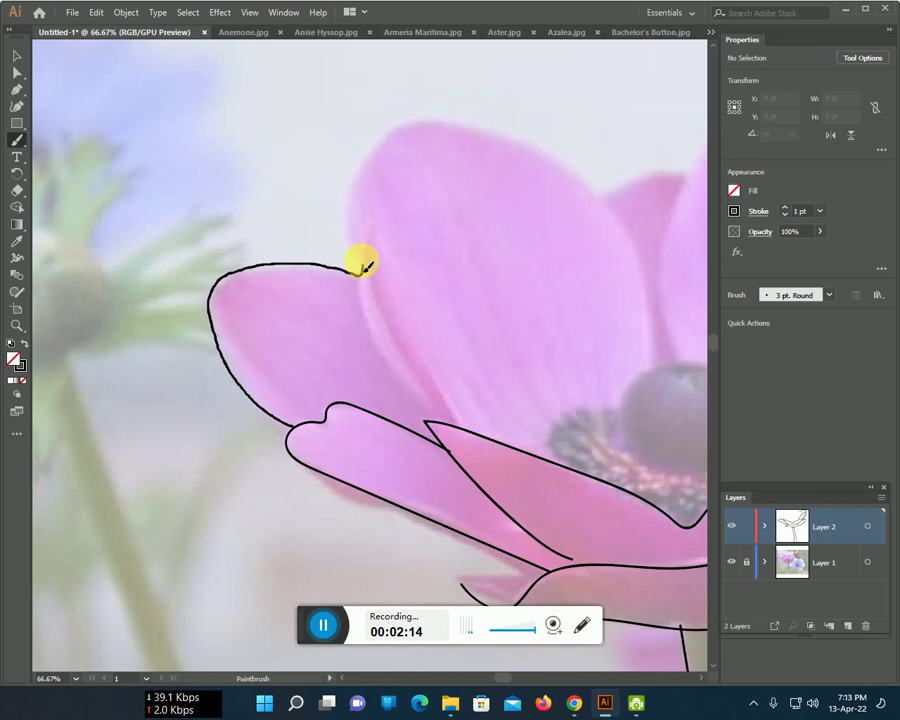
{"action": "left_click_drag", "start_coordinate": [421, 130], "coordinate": [473, 138]}
{"action": "mouse_move", "coordinate": [597, 187]}
{"action": "left_mouse_down"}
{"action": "mouse_move", "coordinate": [625, 223]}
{"action": "mouse_move", "coordinate": [643, 271]}
{"action": "mouse_move", "coordinate": [652, 367]}
{"action": "left_mouse_up"}
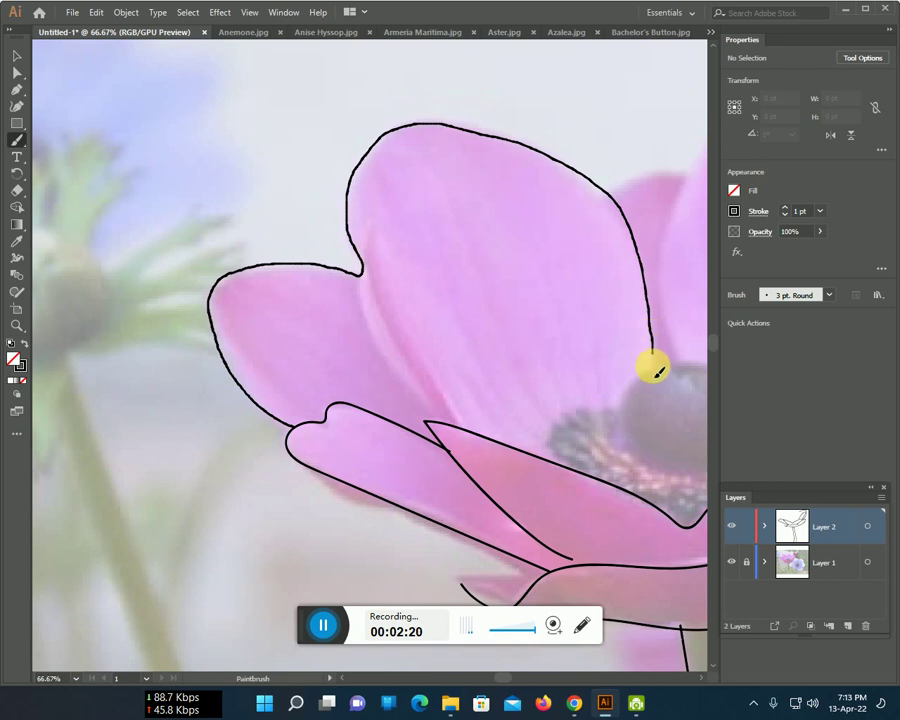
{"action": "mouse_move", "coordinate": [366, 274]}
{"action": "left_mouse_down"}
{"action": "mouse_move", "coordinate": [374, 317]}
{"action": "mouse_move", "coordinate": [408, 374]}
{"action": "mouse_move", "coordinate": [460, 428]}
{"action": "mouse_move", "coordinate": [186, 366]}
{"action": "mouse_move", "coordinate": [190, 494]}
{"action": "left_mouse_up"}
{"action": "mouse_move", "coordinate": [338, 427]}
{"action": "left_mouse_down"}
{"action": "mouse_move", "coordinate": [325, 335]}
{"action": "mouse_move", "coordinate": [343, 247]}
{"action": "left_mouse_up"}
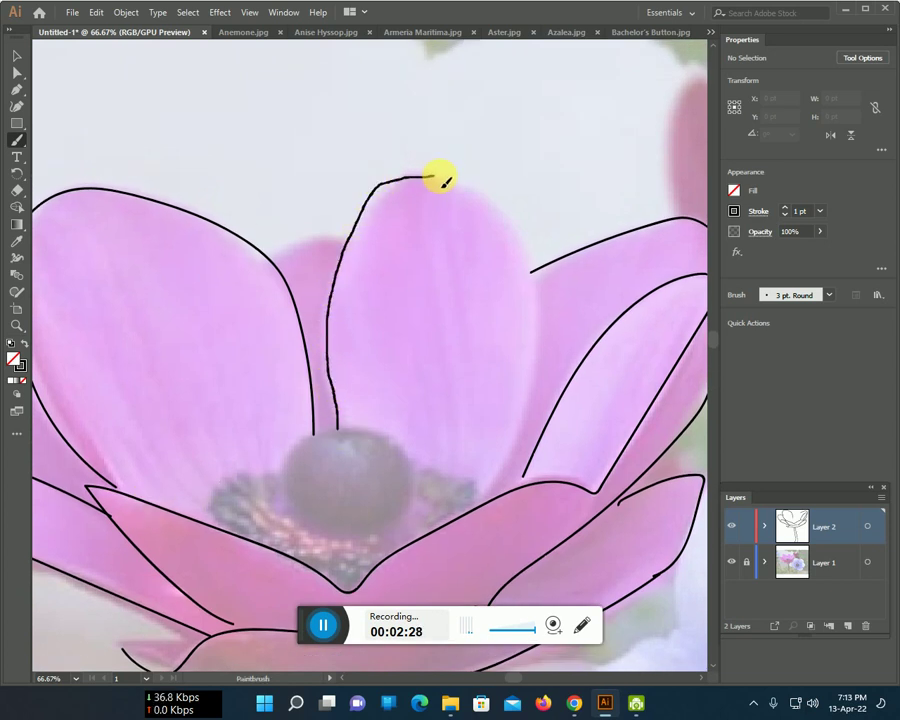
{"action": "mouse_move", "coordinate": [532, 330]}
{"action": "left_mouse_down"}
{"action": "mouse_move", "coordinate": [532, 382]}
{"action": "mouse_move", "coordinate": [512, 446]}
{"action": "mouse_move", "coordinate": [488, 482]}
{"action": "left_mouse_up"}
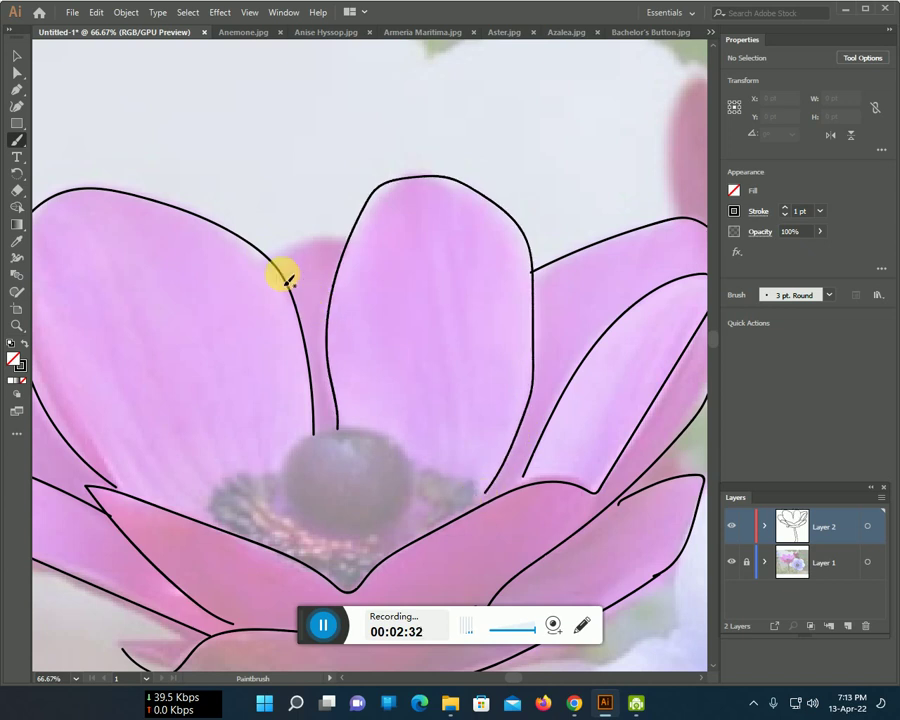
Outline the narrow petal beside the centre and the stamen ring around the bulb.
{"action": "scroll", "coordinate": [355, 300], "scroll_direction": "down", "scroll_amount": 2}
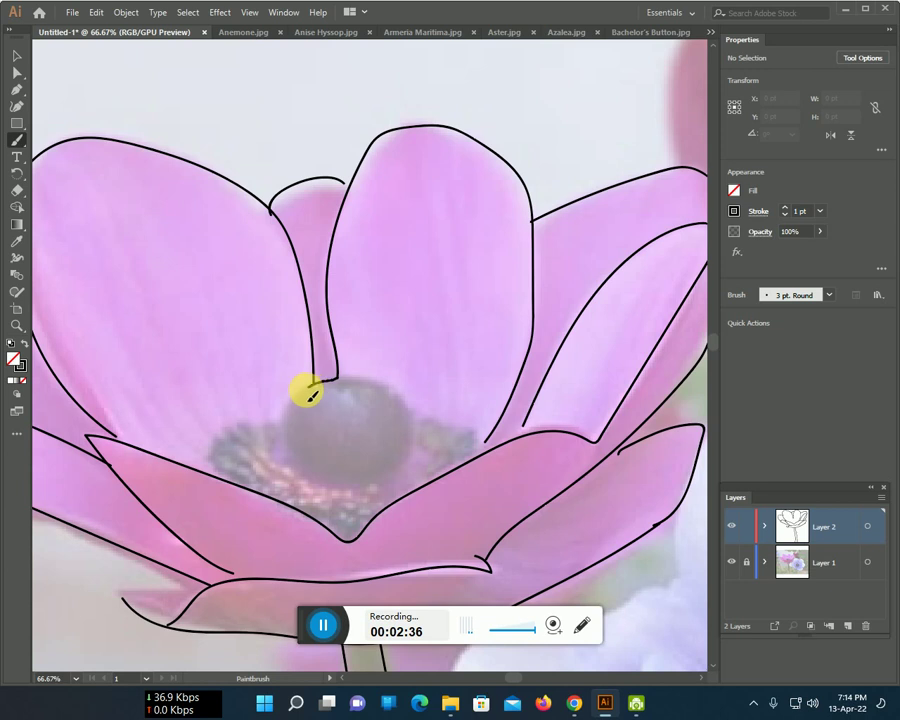
{"action": "mouse_move", "coordinate": [286, 411]}
{"action": "left_mouse_down"}
{"action": "mouse_move", "coordinate": [295, 461]}
{"action": "mouse_move", "coordinate": [315, 477]}
{"action": "mouse_move", "coordinate": [345, 479]}
{"action": "mouse_move", "coordinate": [398, 460]}
{"action": "mouse_move", "coordinate": [410, 418]}
{"action": "mouse_move", "coordinate": [396, 394]}
{"action": "mouse_move", "coordinate": [327, 374]}
{"action": "left_mouse_up"}
{"action": "scroll", "coordinate": [392, 392], "scroll_direction": "down", "scroll_amount": 2}
{"action": "scroll", "coordinate": [395, 394], "scroll_direction": "down", "scroll_amount": 1}
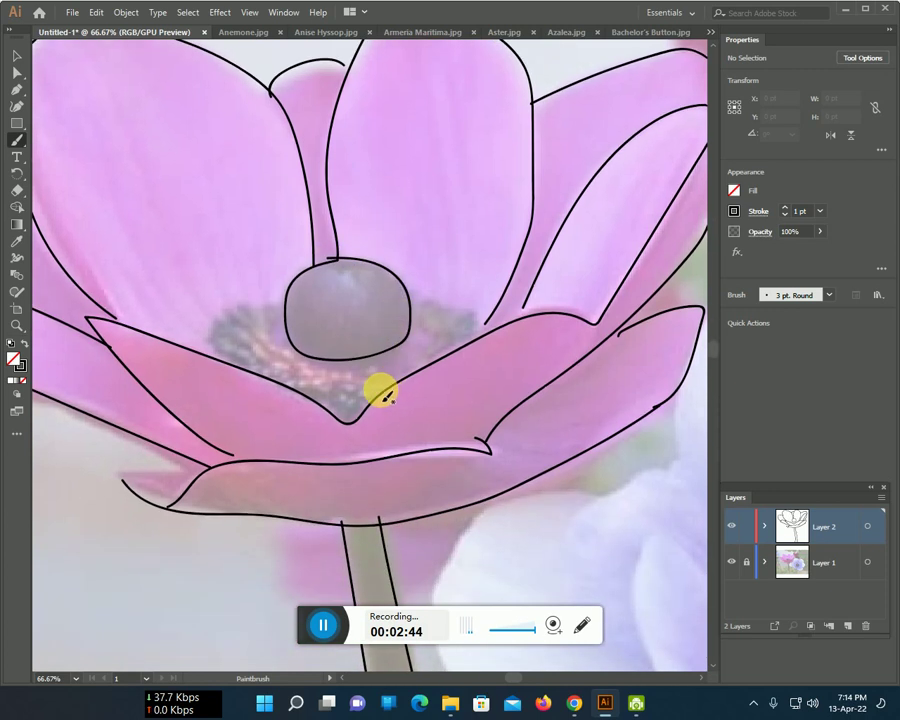
{"action": "mouse_move", "coordinate": [273, 300]}
{"action": "left_mouse_down"}
{"action": "mouse_move", "coordinate": [237, 301]}
{"action": "mouse_move", "coordinate": [213, 337]}
{"action": "mouse_move", "coordinate": [226, 364]}
{"action": "mouse_move", "coordinate": [339, 413]}
{"action": "mouse_move", "coordinate": [371, 408]}
{"action": "mouse_move", "coordinate": [392, 374]}
{"action": "mouse_move", "coordinate": [478, 326]}
{"action": "mouse_move", "coordinate": [410, 295]}
{"action": "left_mouse_up"}
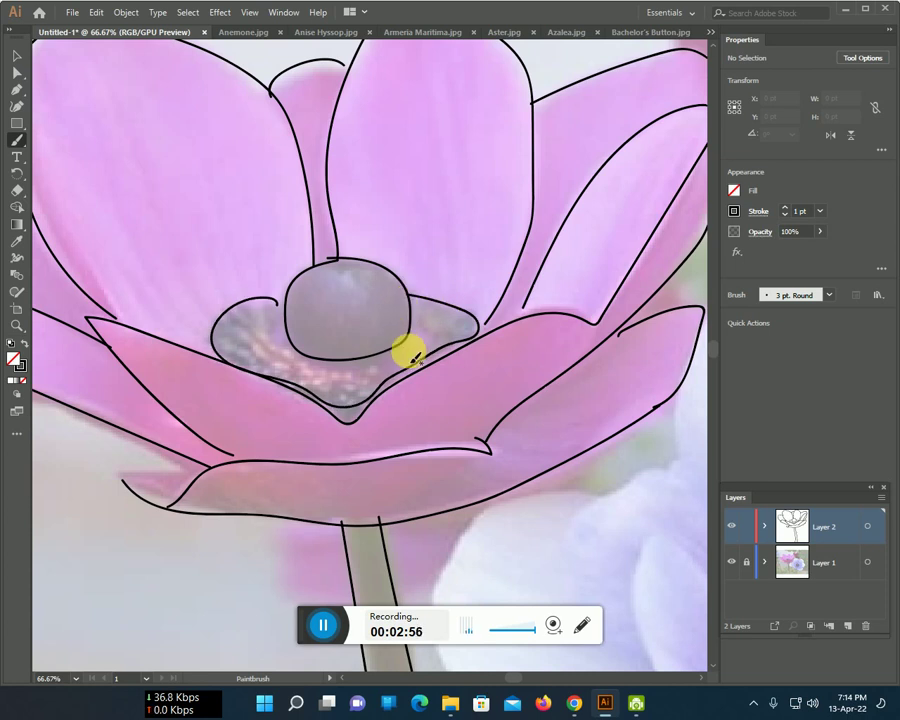
{"action": "key", "text": "ctrl+minus"}
{"action": "key", "text": "ctrl+minus"}
Trace the blue anemone's outer edge around its left, bottom and right sides.
{"action": "left_click_drag", "start_coordinate": [426, 350], "coordinate": [157, 246]}
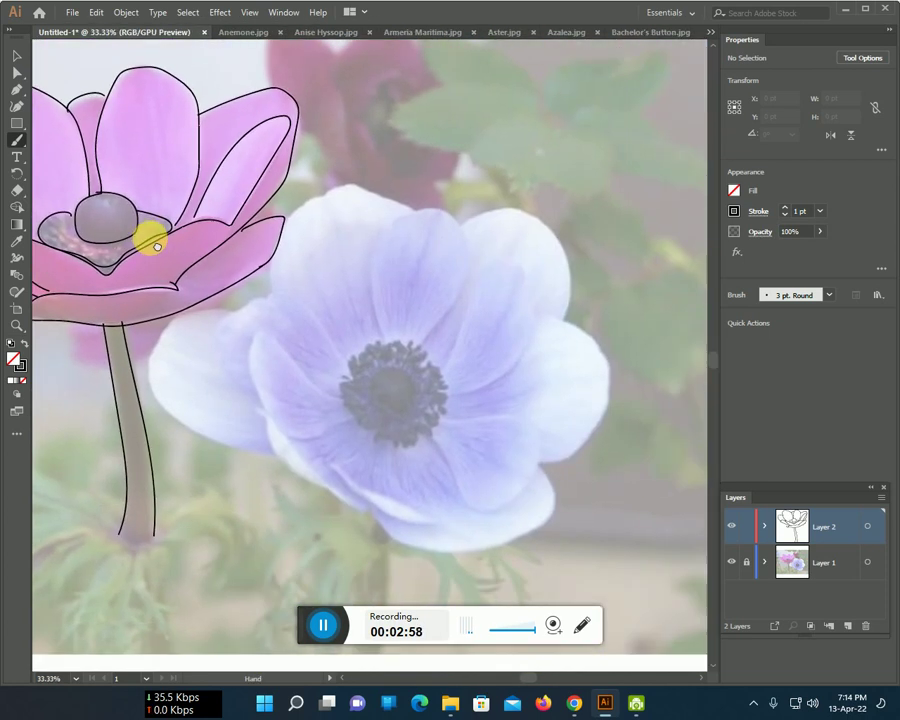
{"action": "mouse_move", "coordinate": [233, 256]}
{"action": "left_mouse_down"}
{"action": "mouse_move", "coordinate": [233, 286]}
{"action": "mouse_move", "coordinate": [146, 409]}
{"action": "mouse_move", "coordinate": [228, 436]}
{"action": "mouse_move", "coordinate": [346, 510]}
{"action": "mouse_move", "coordinate": [396, 529]}
{"action": "left_mouse_up"}
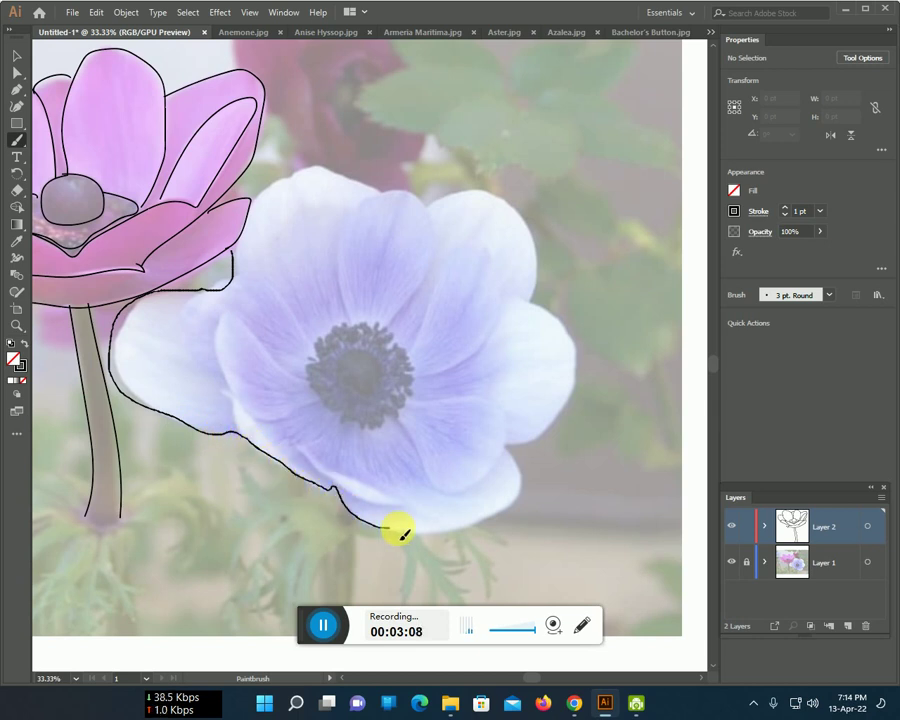
{"action": "mouse_move", "coordinate": [474, 525]}
{"action": "left_mouse_down"}
{"action": "mouse_move", "coordinate": [510, 503]}
{"action": "mouse_move", "coordinate": [569, 408]}
{"action": "mouse_move", "coordinate": [579, 368]}
{"action": "mouse_move", "coordinate": [558, 317]}
{"action": "mouse_move", "coordinate": [527, 305]}
{"action": "left_mouse_up"}
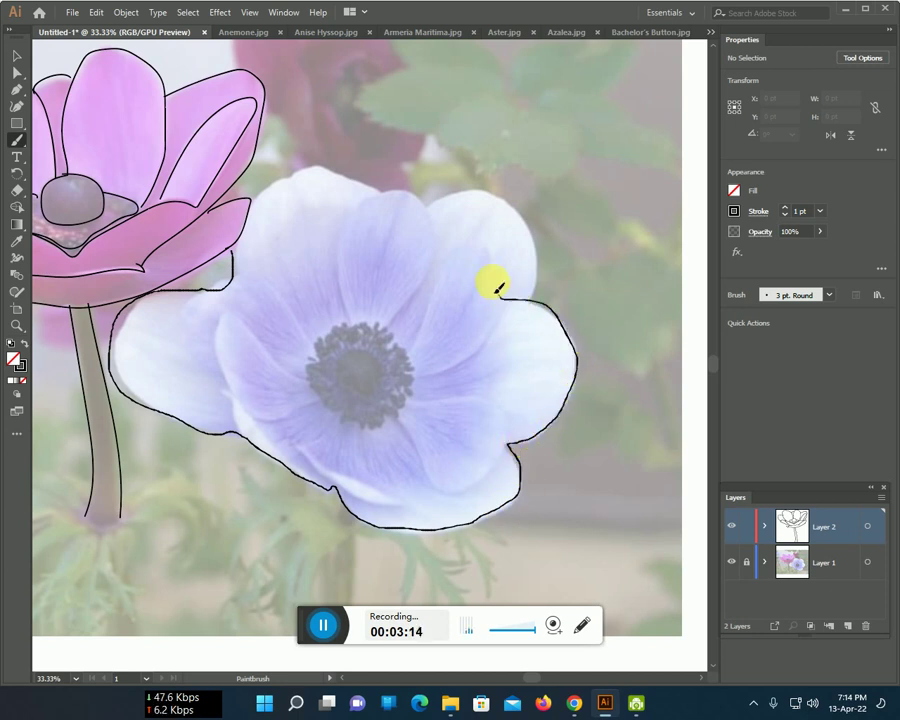
{"action": "left_click_drag", "start_coordinate": [447, 262], "coordinate": [446, 255]}
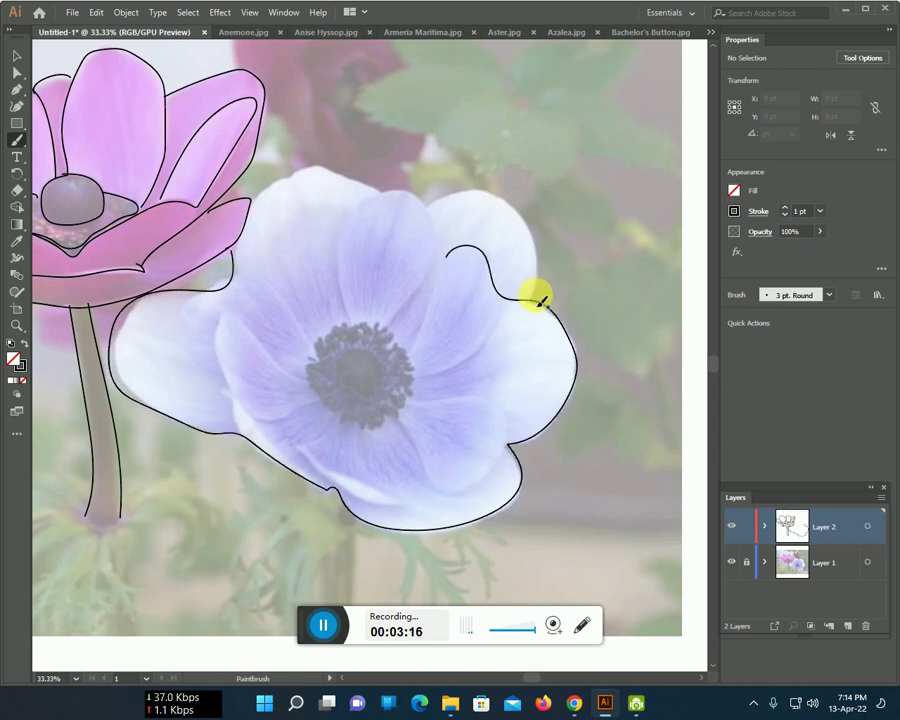
Trace the blue anemone's upper right and back petals and begin an inner petal line.
{"action": "mouse_move", "coordinate": [531, 280]}
{"action": "left_mouse_down"}
{"action": "mouse_move", "coordinate": [512, 214]}
{"action": "mouse_move", "coordinate": [454, 199]}
{"action": "left_mouse_up"}
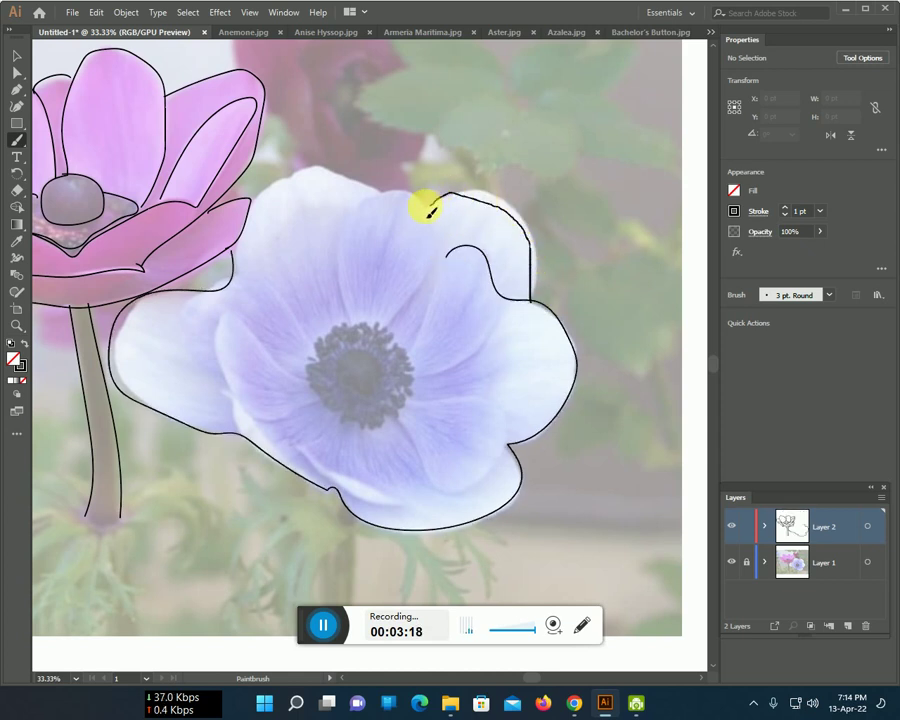
{"action": "left_click_drag", "start_coordinate": [340, 265], "coordinate": [352, 325]}
{"action": "left_click_drag", "start_coordinate": [386, 197], "coordinate": [302, 178]}
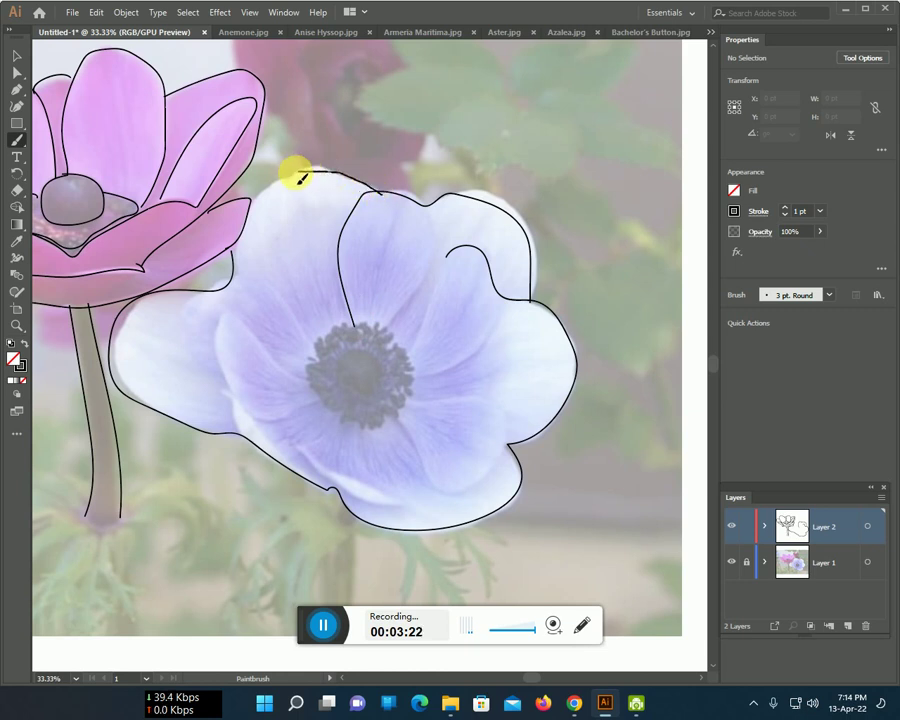
{"action": "left_click_drag", "start_coordinate": [255, 210], "coordinate": [248, 220]}
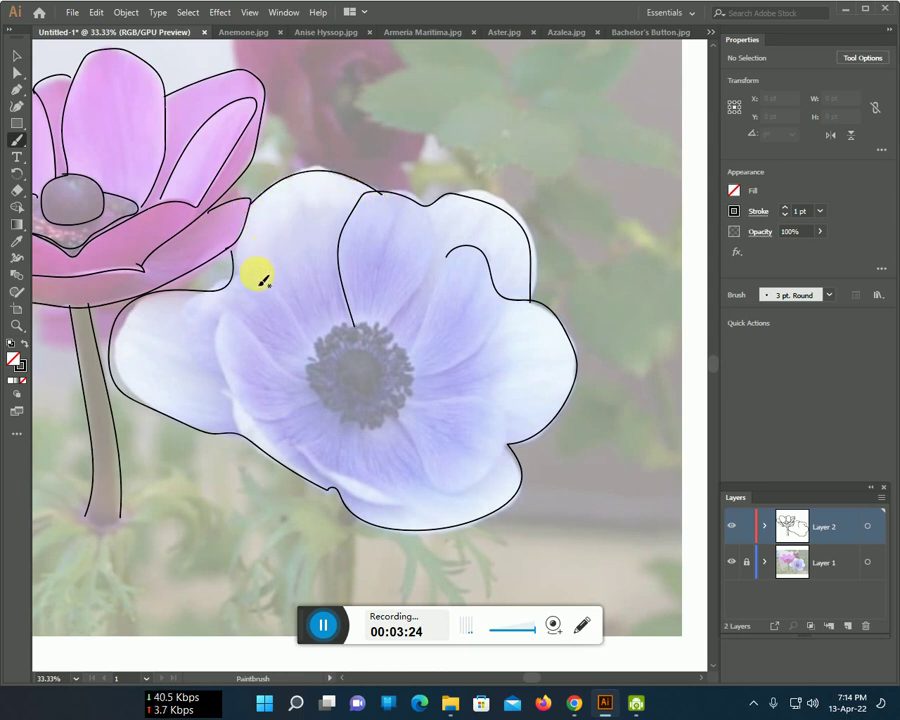
{"action": "left_click_drag", "start_coordinate": [285, 297], "coordinate": [313, 344]}
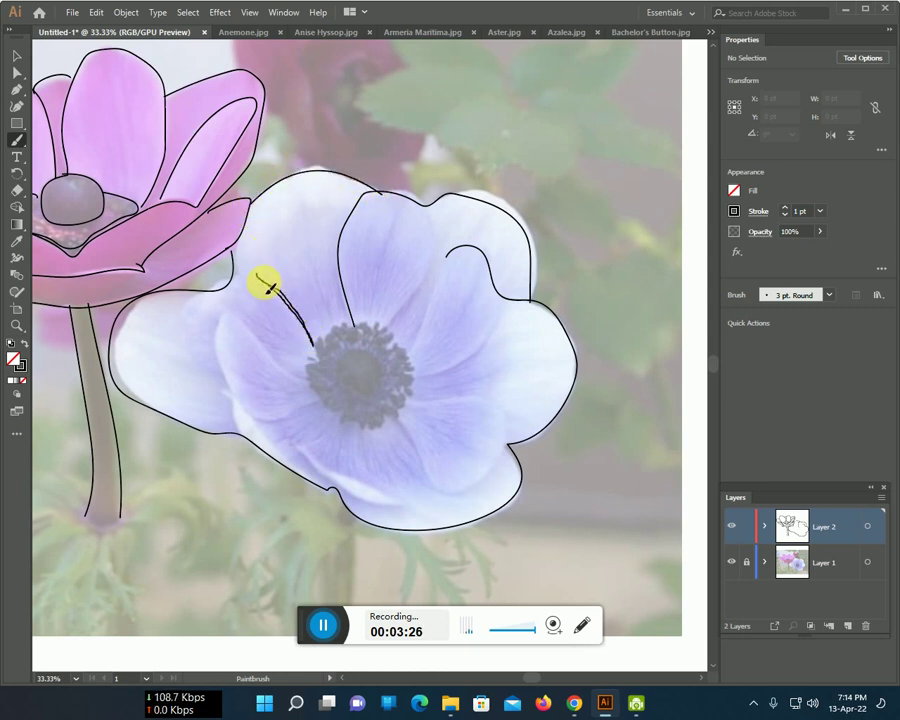
Brush the blue anemone's left inner petals and the petals below its centre.
{"action": "left_click_drag", "start_coordinate": [236, 282], "coordinate": [203, 307]}
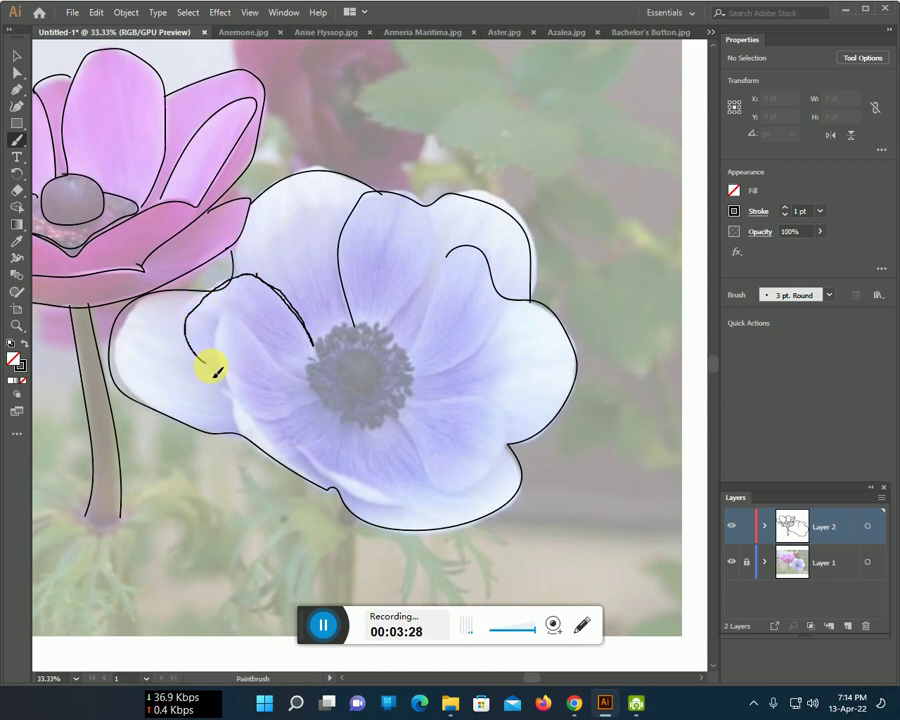
{"action": "left_click_drag", "start_coordinate": [303, 376], "coordinate": [250, 336]}
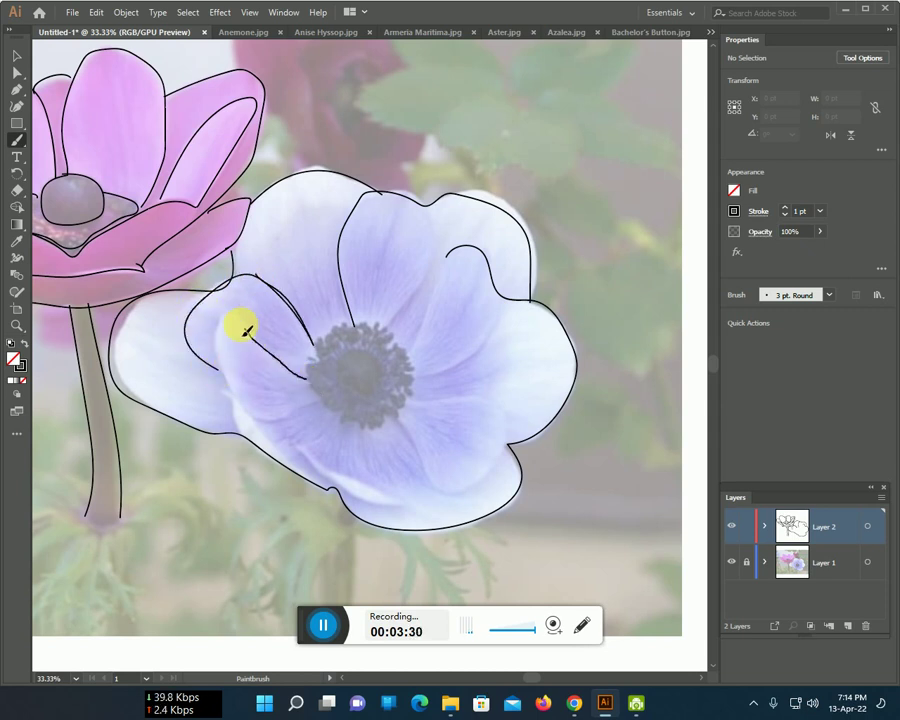
{"action": "left_click_drag", "start_coordinate": [318, 404], "coordinate": [221, 390]}
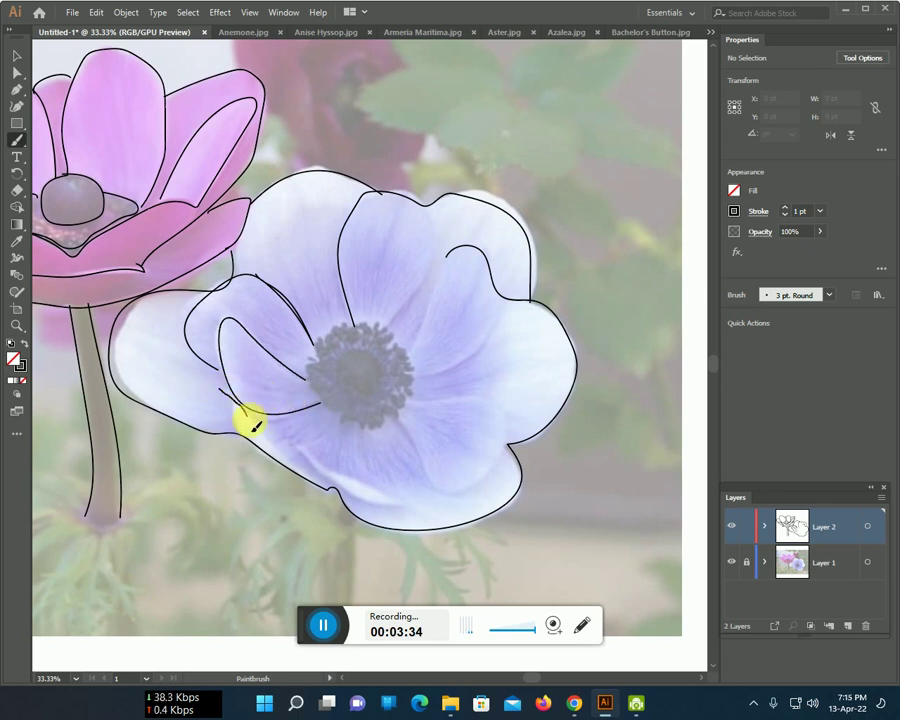
{"action": "mouse_move", "coordinate": [333, 417]}
{"action": "left_mouse_down"}
{"action": "mouse_move", "coordinate": [302, 452]}
{"action": "mouse_move", "coordinate": [322, 472]}
{"action": "left_mouse_up"}
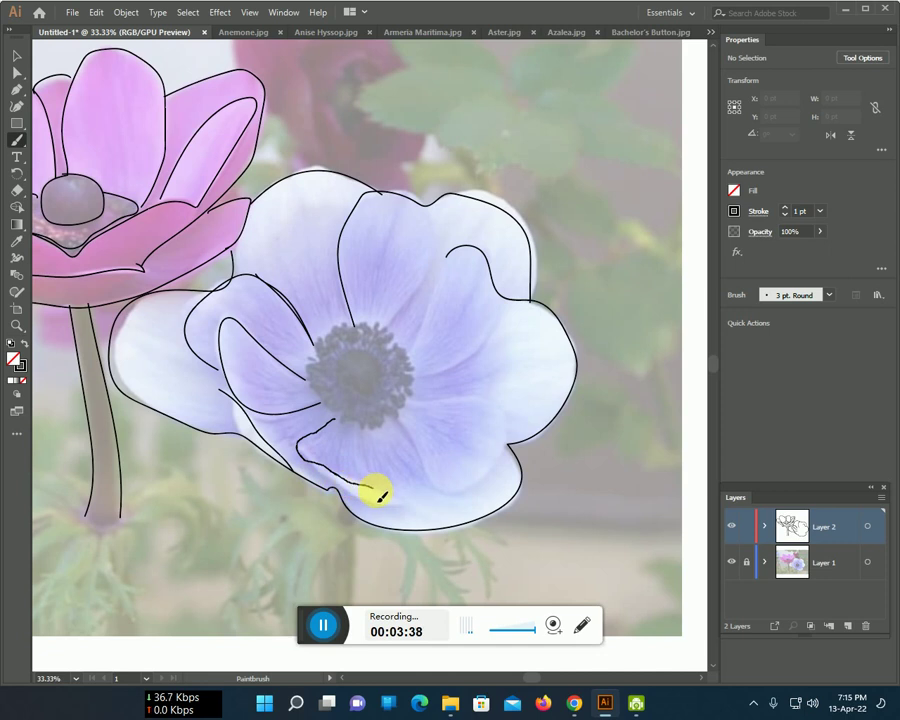
{"action": "mouse_move", "coordinate": [393, 498]}
{"action": "left_mouse_down"}
{"action": "mouse_move", "coordinate": [366, 430]}
{"action": "mouse_move", "coordinate": [426, 486]}
{"action": "left_mouse_up"}
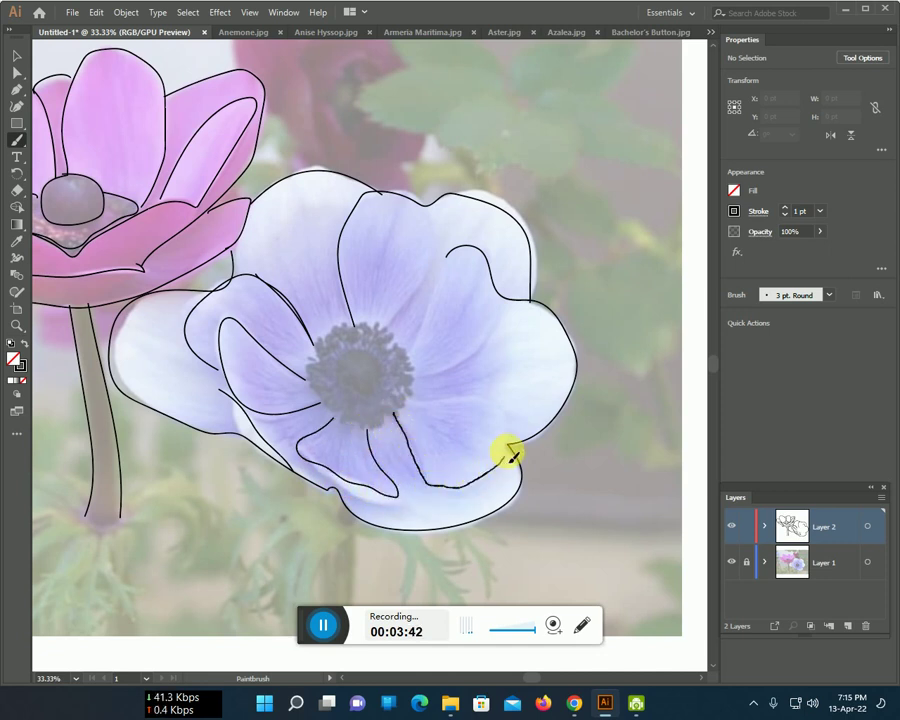
Trace the right inner petals and the centre circle, then hide the photo layer.
{"action": "mouse_move", "coordinate": [503, 412]}
{"action": "left_mouse_down"}
{"action": "mouse_move", "coordinate": [388, 392]}
{"action": "mouse_move", "coordinate": [483, 350]}
{"action": "left_mouse_up"}
{"action": "mouse_move", "coordinate": [476, 250]}
{"action": "left_mouse_down"}
{"action": "mouse_move", "coordinate": [414, 343]}
{"action": "mouse_move", "coordinate": [415, 303]}
{"action": "mouse_move", "coordinate": [436, 243]}
{"action": "left_mouse_up"}
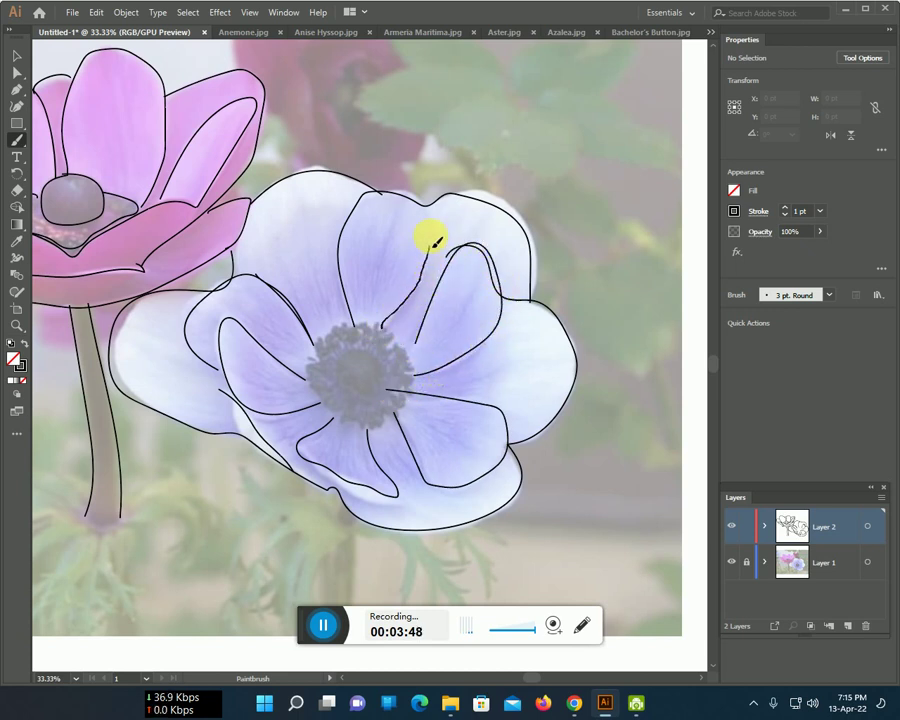
{"action": "mouse_move", "coordinate": [404, 401]}
{"action": "left_mouse_down"}
{"action": "mouse_move", "coordinate": [363, 318]}
{"action": "mouse_move", "coordinate": [404, 388]}
{"action": "mouse_move", "coordinate": [467, 405]}
{"action": "left_mouse_up"}
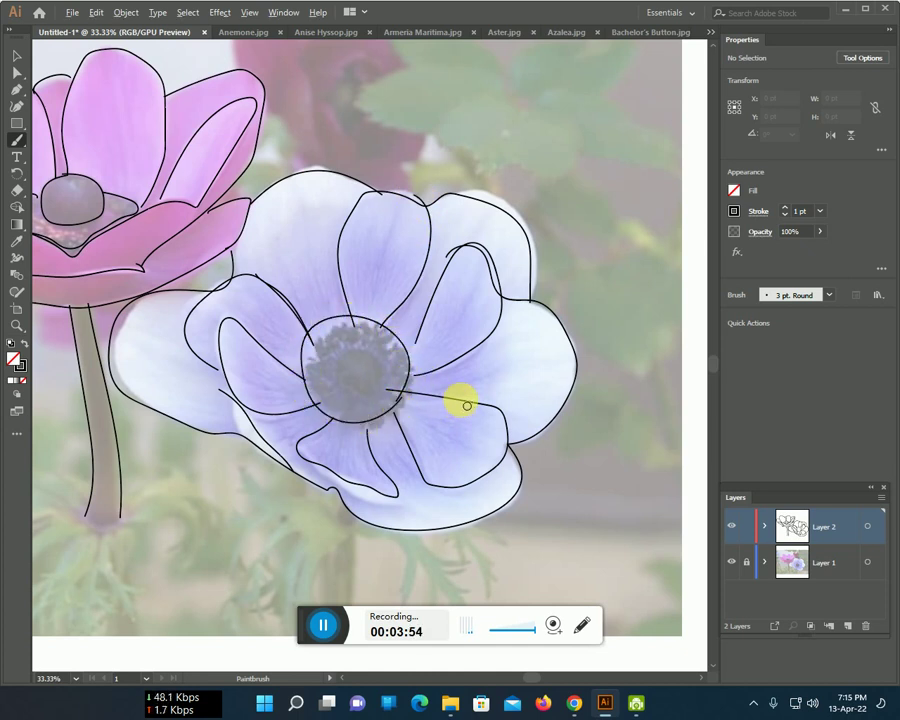
{"action": "scroll", "coordinate": [467, 405], "scroll_direction": "down", "scroll_amount": 2}
{"action": "left_click", "coordinate": [731, 562]}
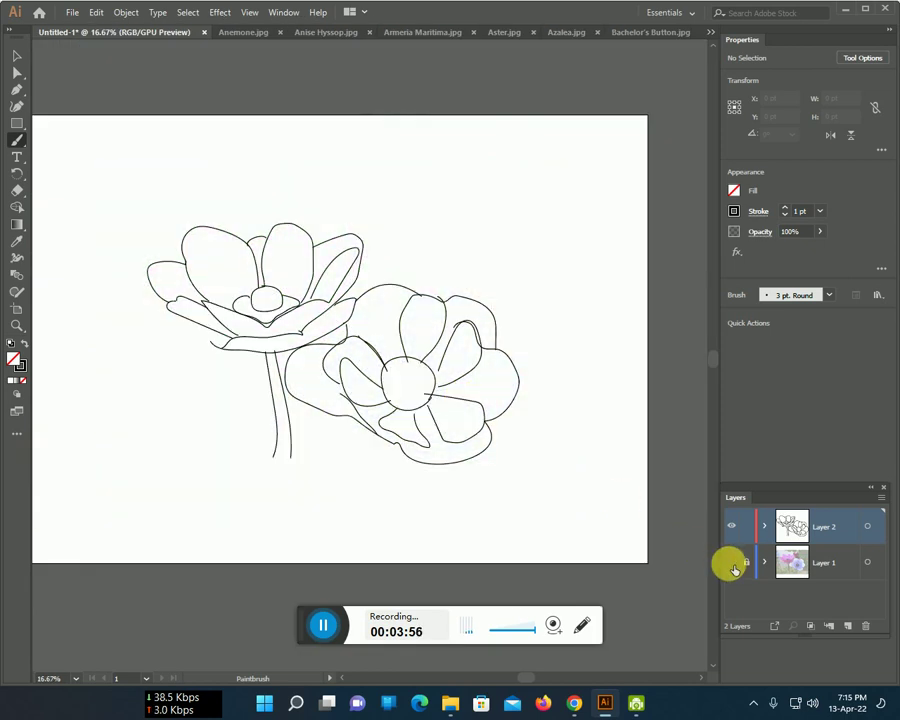